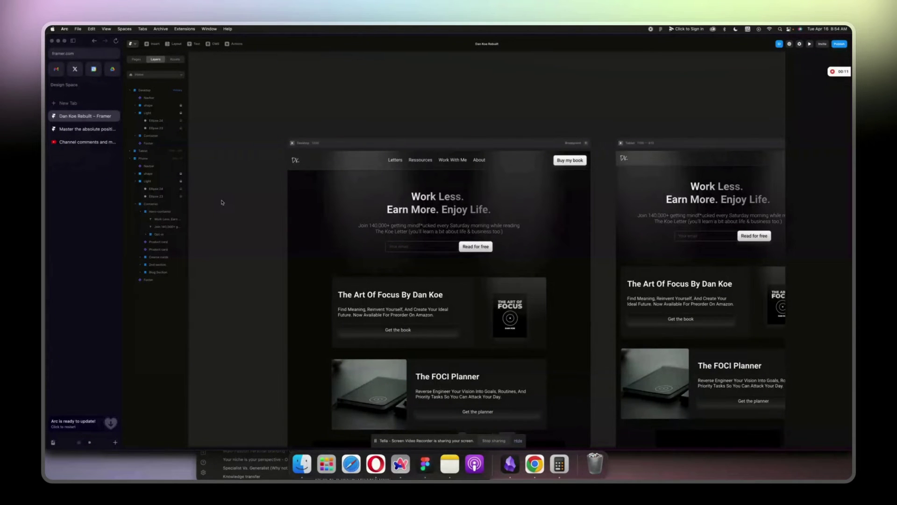
# Step: Select the Light layer that holds the glows in the Desktop hero container
pyautogui.hscroll(4, 222, 202)
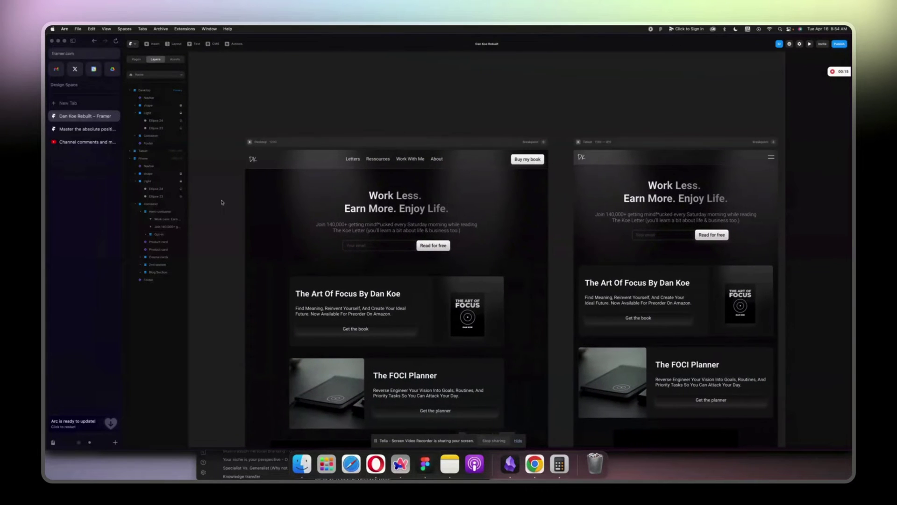
pyautogui.click(296, 178)
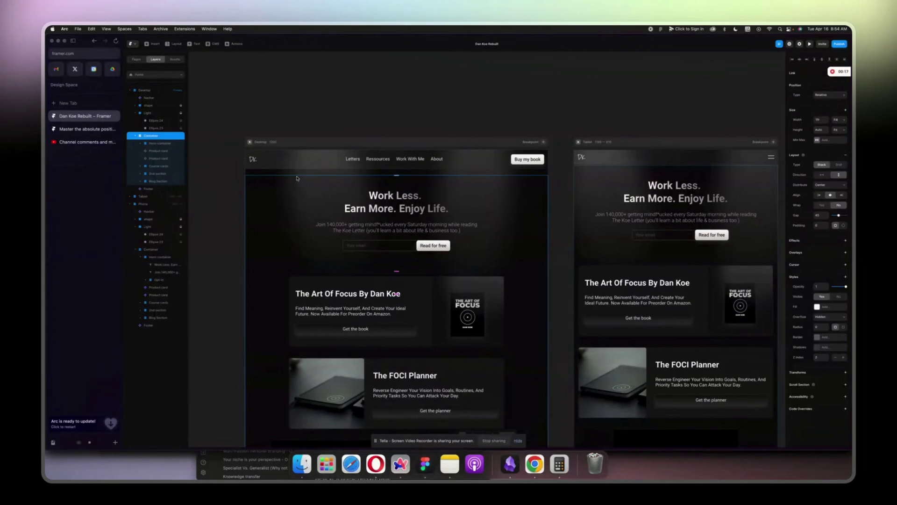
pyautogui.click(312, 138)
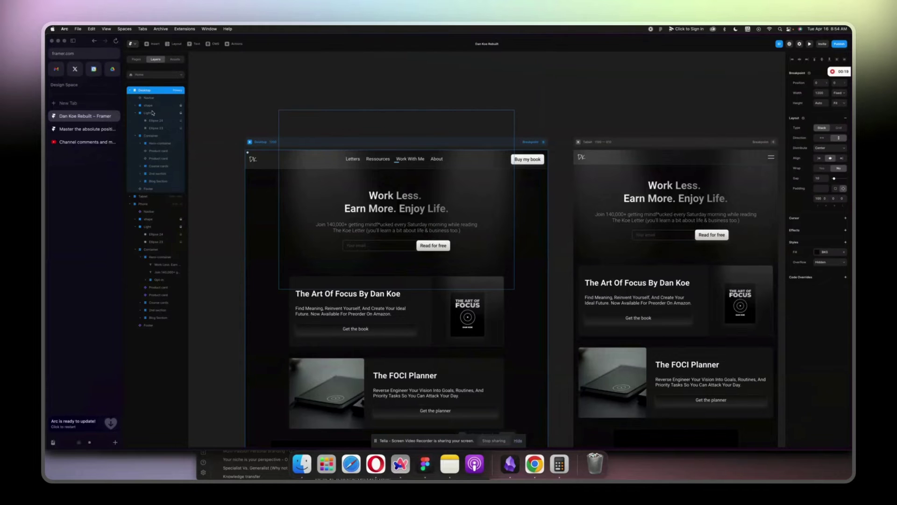
pyautogui.scroll(5, 265, 187)
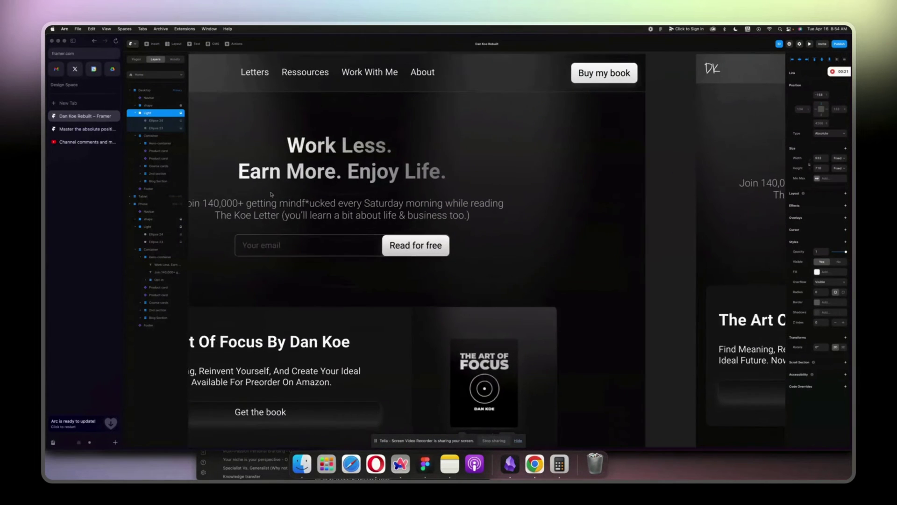
pyautogui.scroll(2, 271, 194)
pyautogui.hscroll(-2, 271, 195)
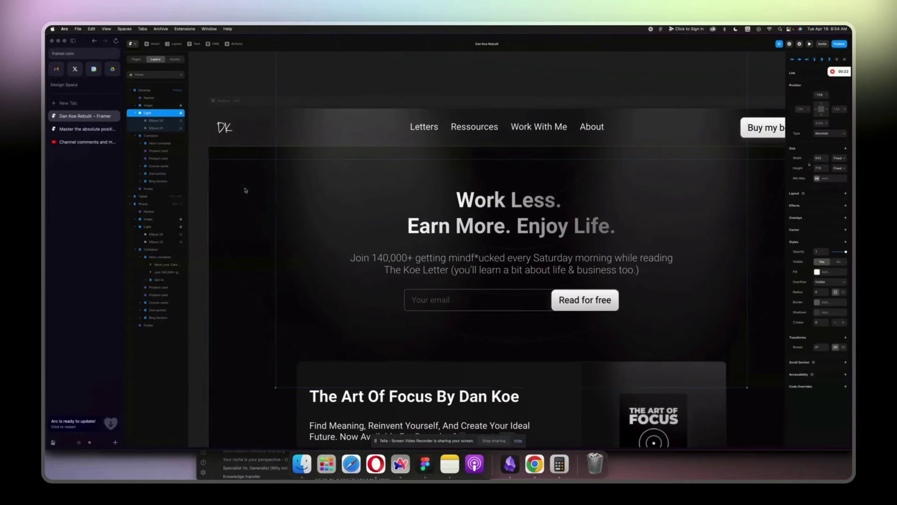
pyautogui.click(135, 114)
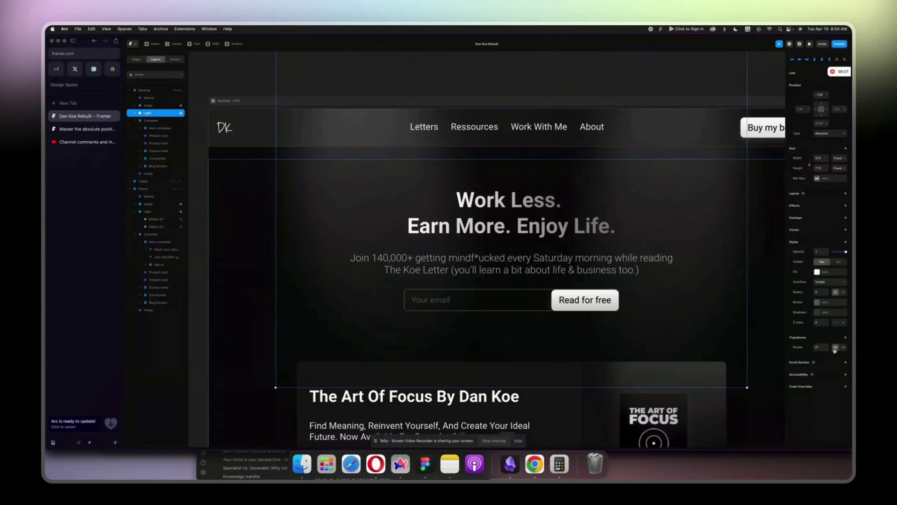
# Step: Hide the Light layer to compare the hero without glows, then make it visible again
pyautogui.click(839, 262)
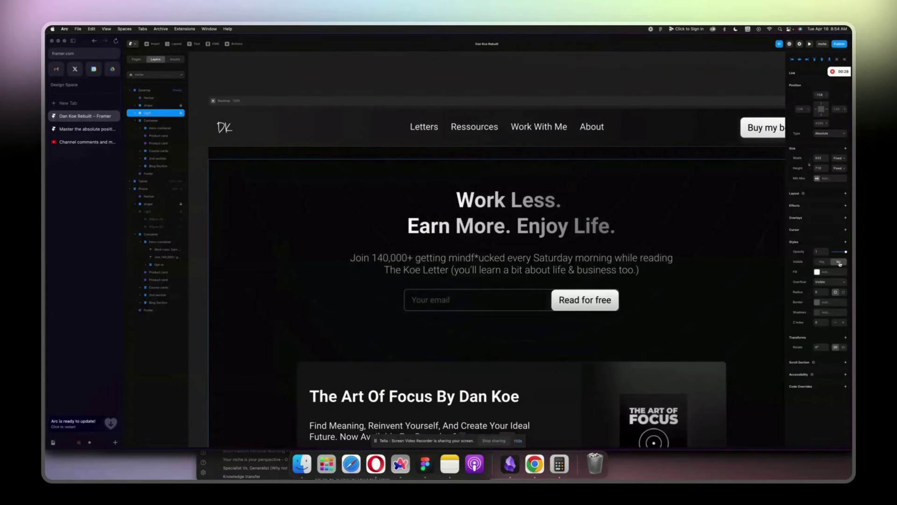
pyautogui.click(536, 91)
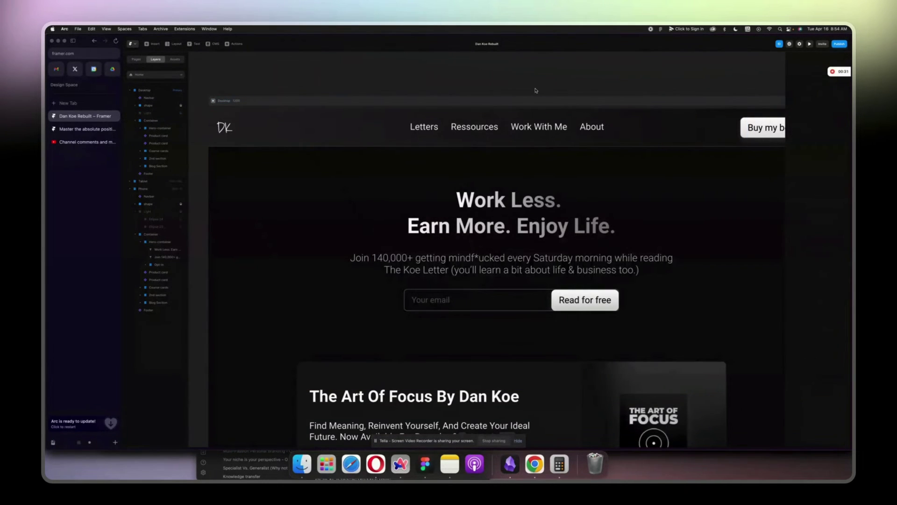
pyautogui.press('super+minus')
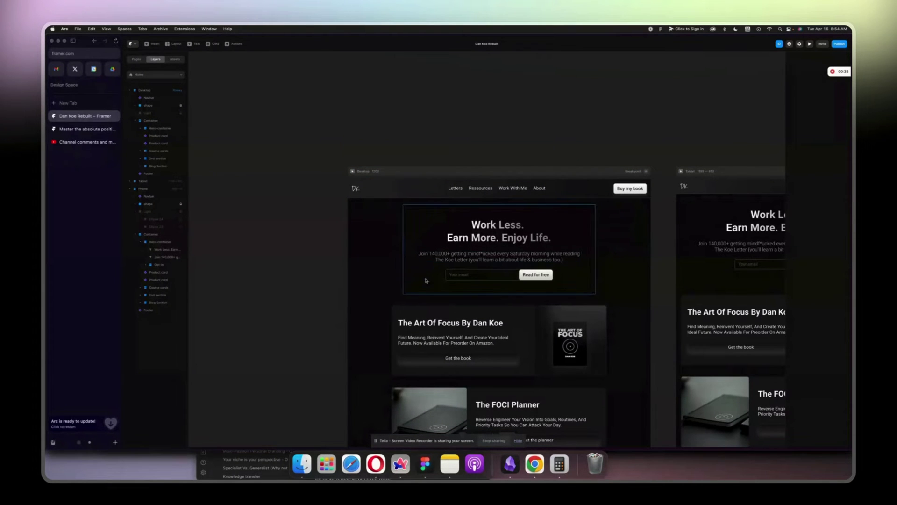
pyautogui.click(157, 113)
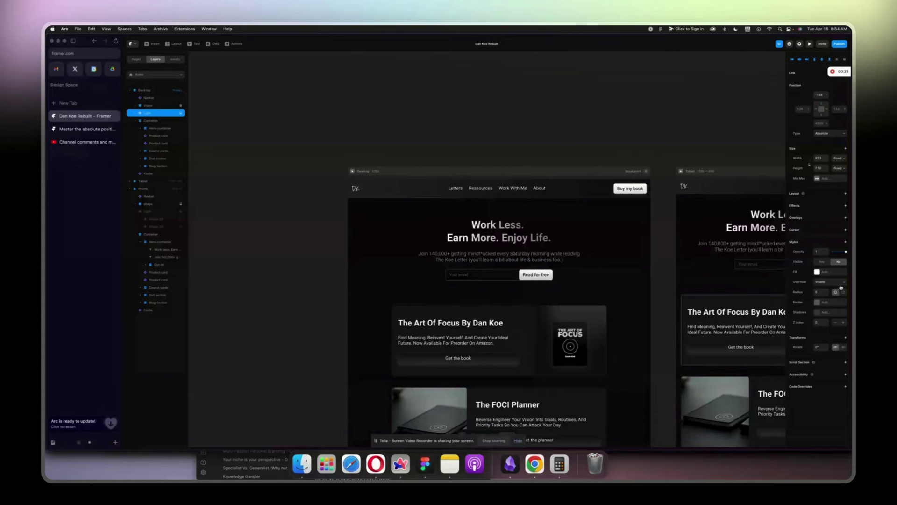
pyautogui.click(823, 262)
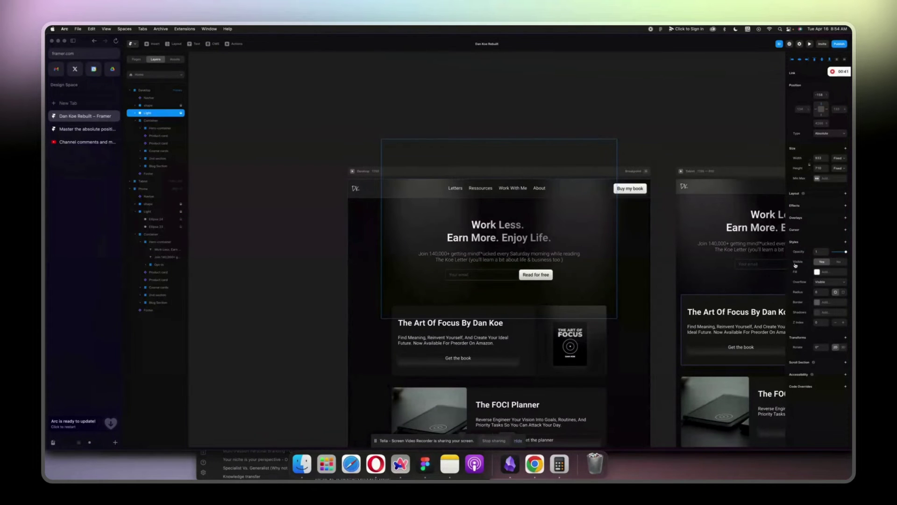
pyautogui.click(325, 260)
# Step: Inspect the gradient fill of Ellipse 24 inside the Light layer
pyautogui.hscroll(5, 323, 260)
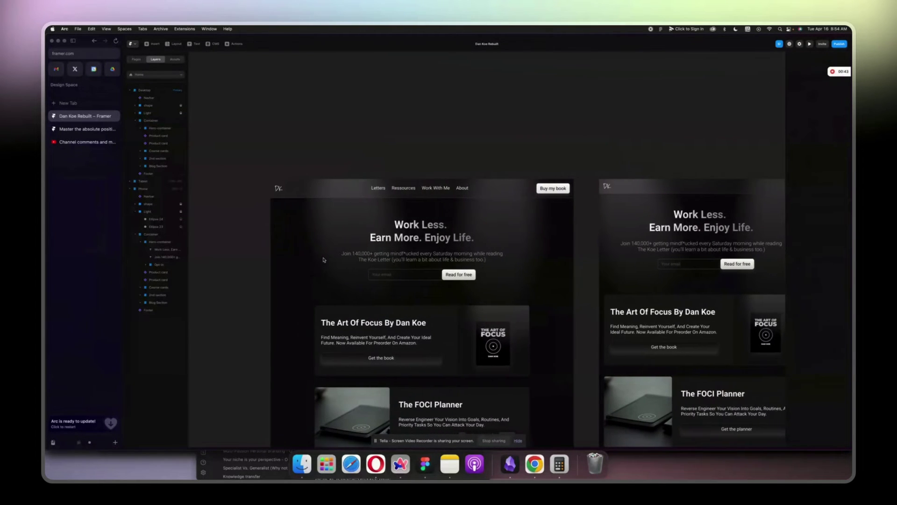
pyautogui.hscroll(3, 323, 260)
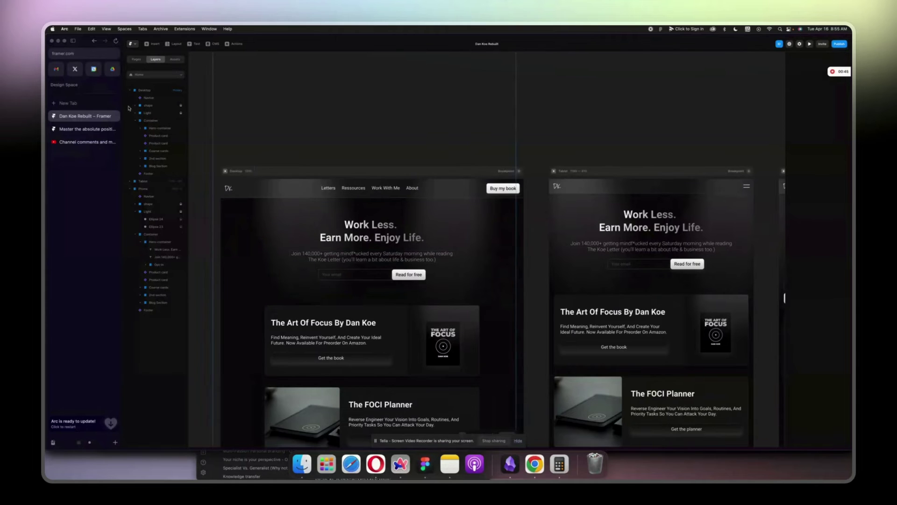
pyautogui.click(135, 113)
pyautogui.click(155, 121)
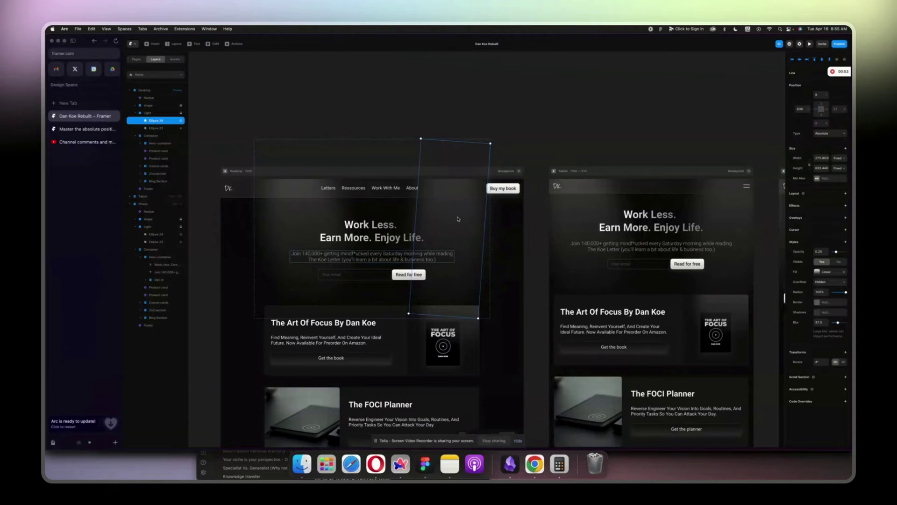
pyautogui.click(817, 272)
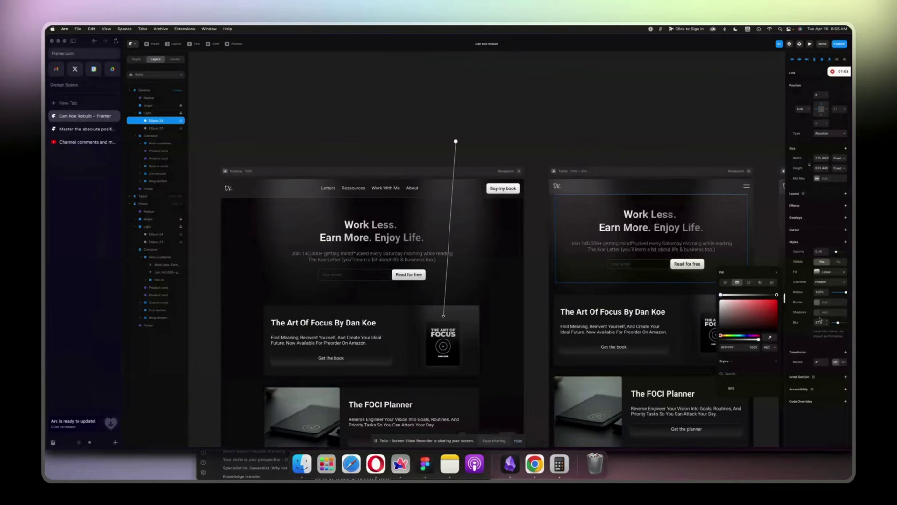
pyautogui.click(477, 131)
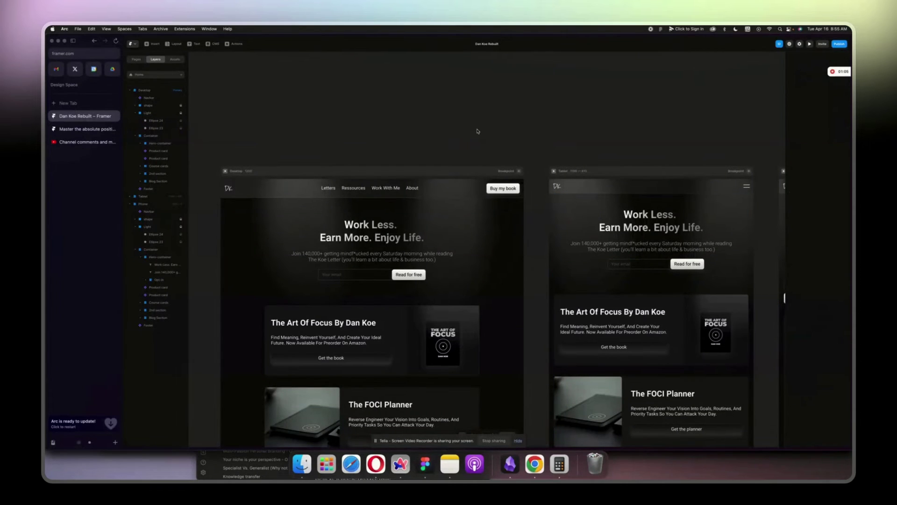
# Step: Switch the Light layer to relative positioning, then back to absolute
pyautogui.click(149, 113)
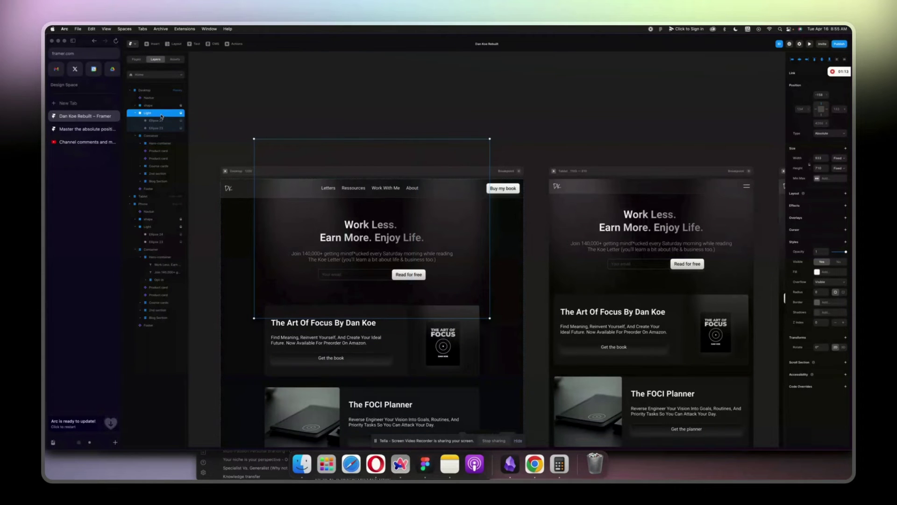
pyautogui.click(136, 114)
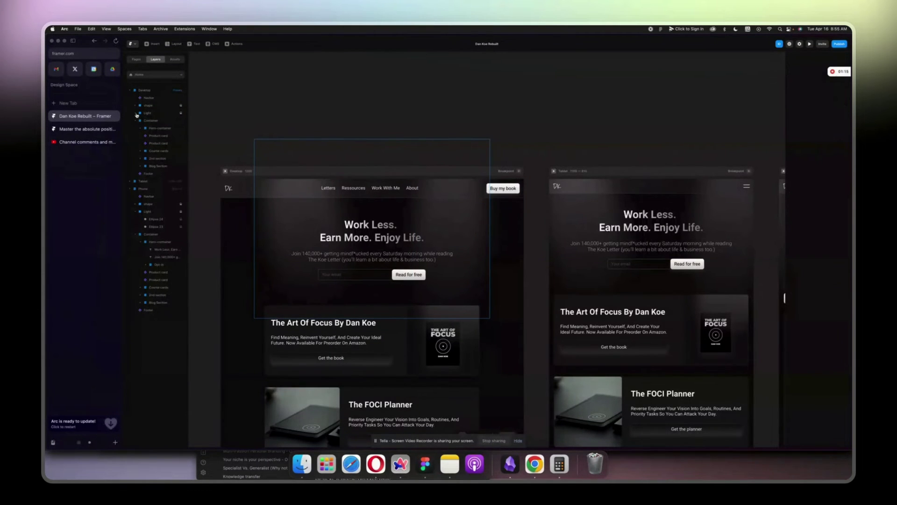
pyautogui.click(146, 113)
pyautogui.click(831, 134)
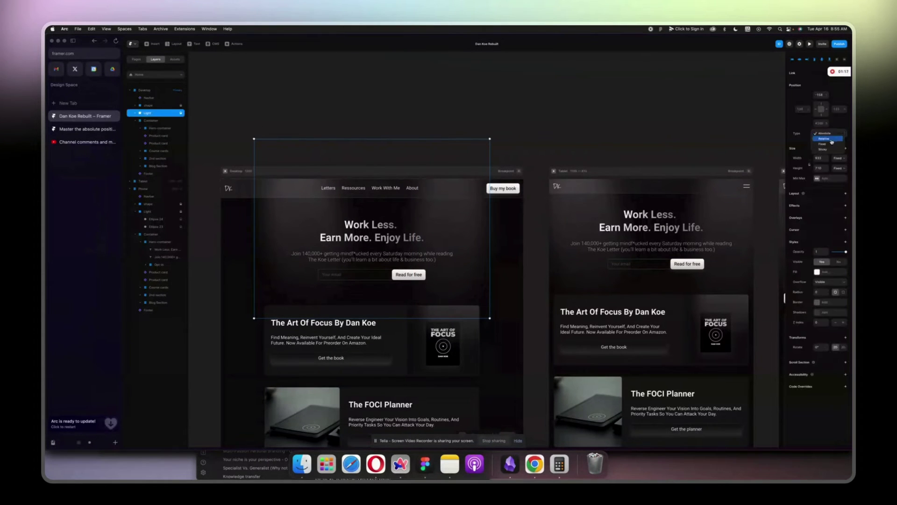
pyautogui.click(832, 140)
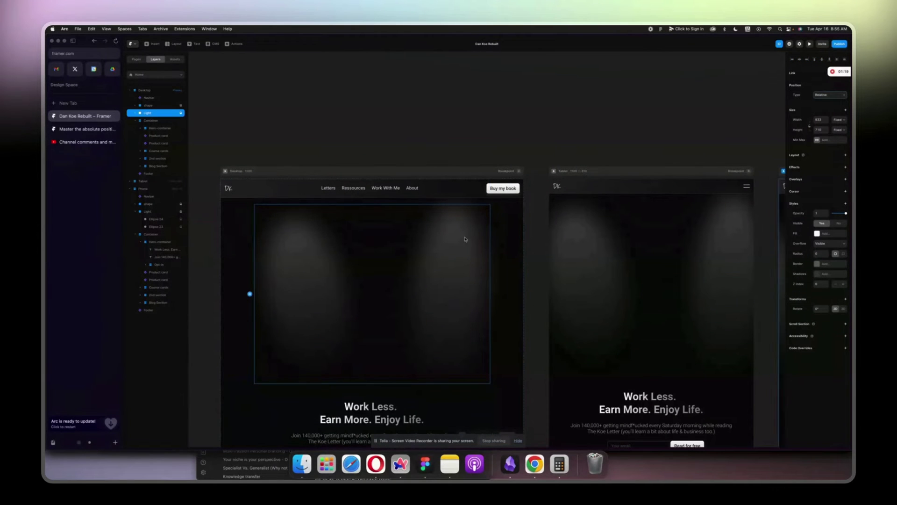
pyautogui.scroll(-5, 304, 280)
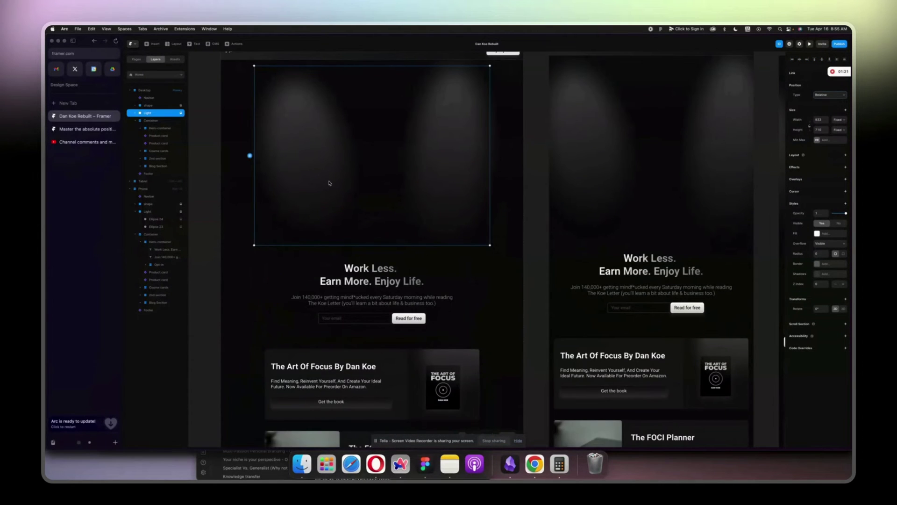
pyautogui.scroll(3, 353, 147)
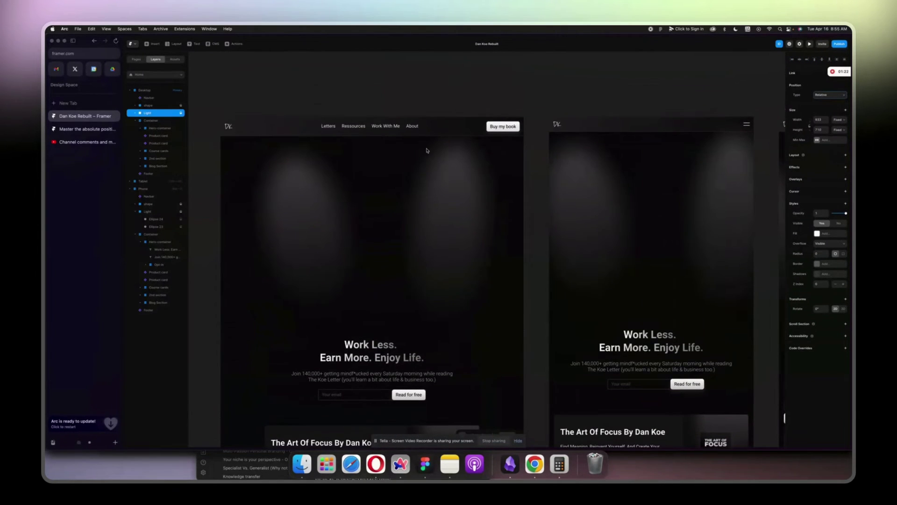
pyautogui.click(830, 94)
pyautogui.click(829, 100)
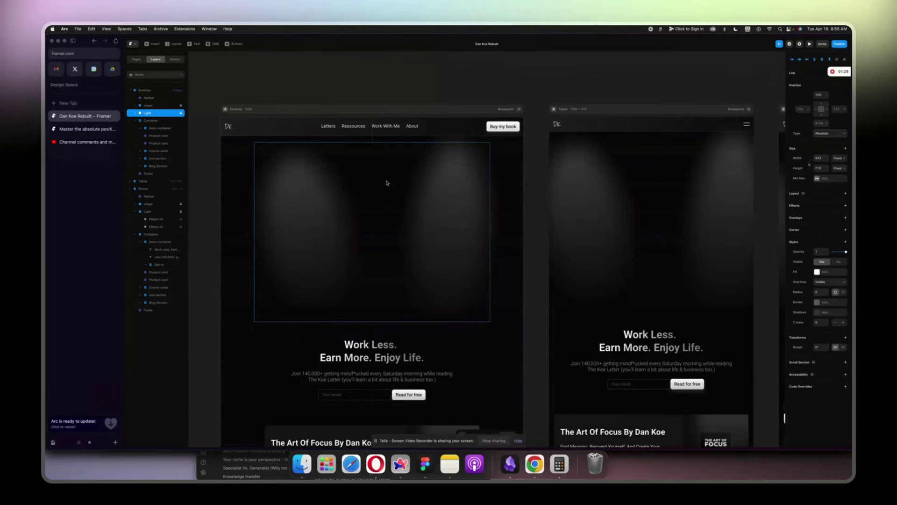
# Step: Shift the Light layer up to a top offset of -80
pyautogui.scroll(2, 390, 182)
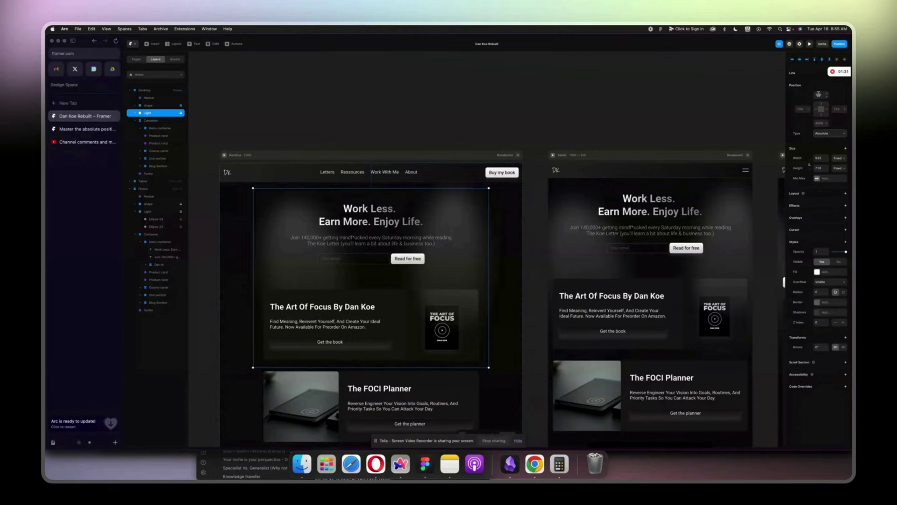
pyautogui.press('Return')
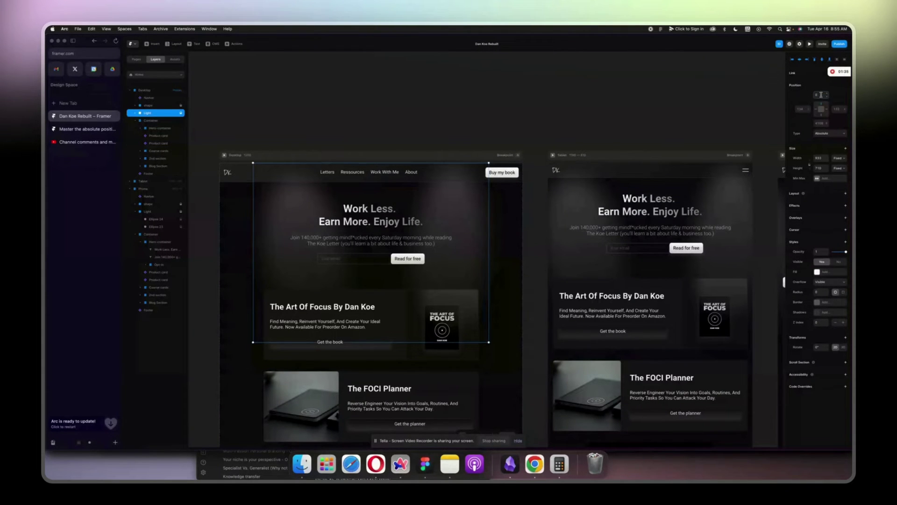
pyautogui.hotkey('shift', 'Down')
pyautogui.hotkey('shift', 'Down')
pyautogui.hotkey('shift', 'Down')
pyautogui.hotkey('shift', 'Down')
pyautogui.hotkey('shift', 'Down')
pyautogui.hotkey('shift', 'Down')
pyautogui.hotkey('shift', 'Down')
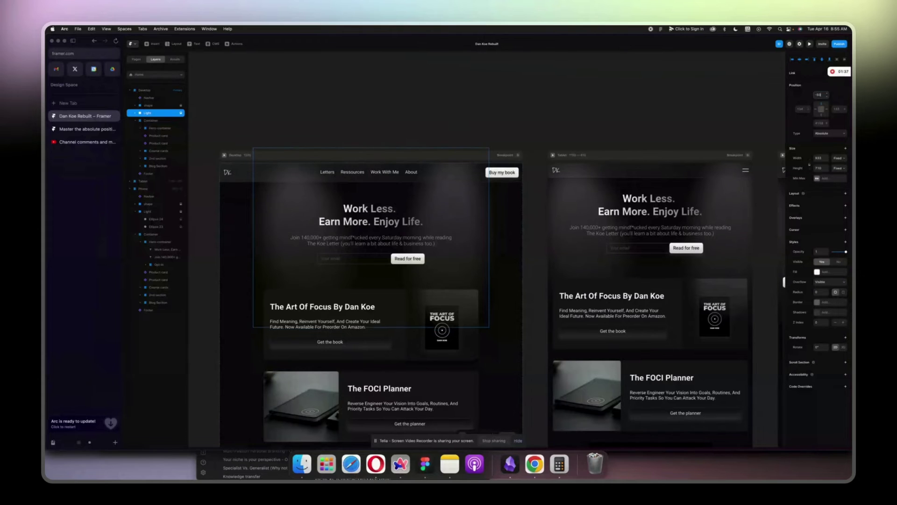
pyautogui.hotkey('shift', 'Down')
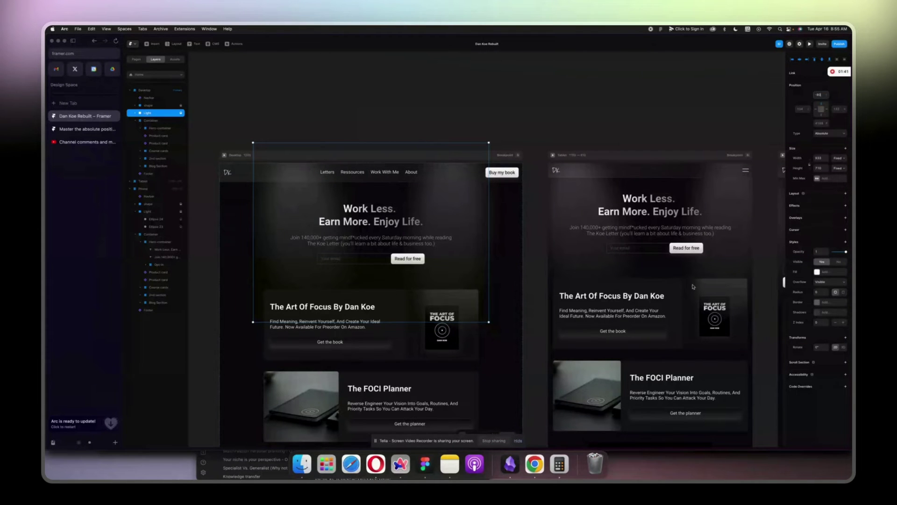
# Step: Zoom in on the Desktop hero and select the navbar to show its settings
pyautogui.click(274, 75)
pyautogui.press('super+equal')
pyautogui.press('super+equal')
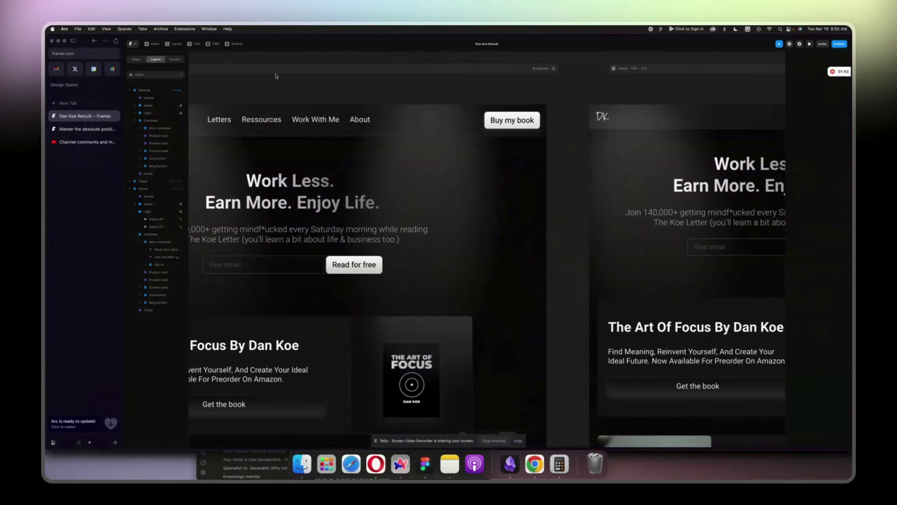
pyautogui.press('super+equal')
pyautogui.press('super+equal')
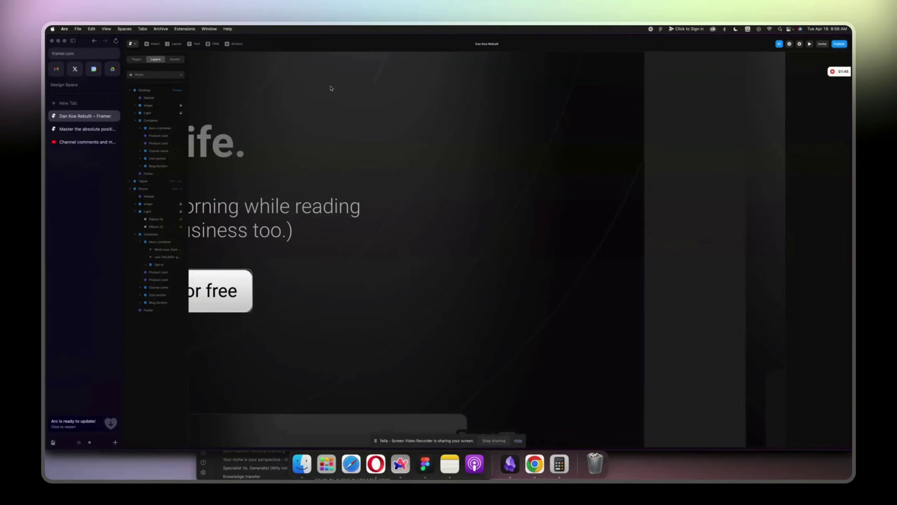
pyautogui.scroll(5, 332, 88)
pyautogui.hscroll(-3, 304, 135)
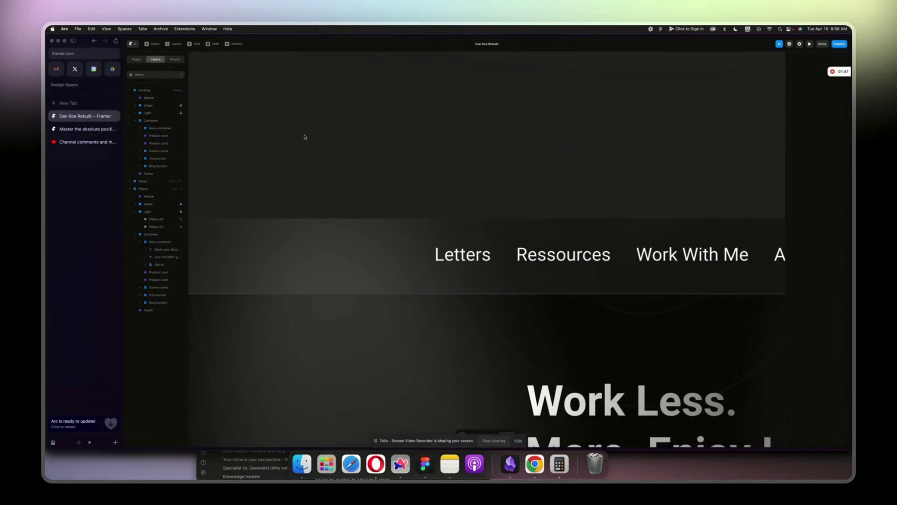
pyautogui.hscroll(-4, 291, 244)
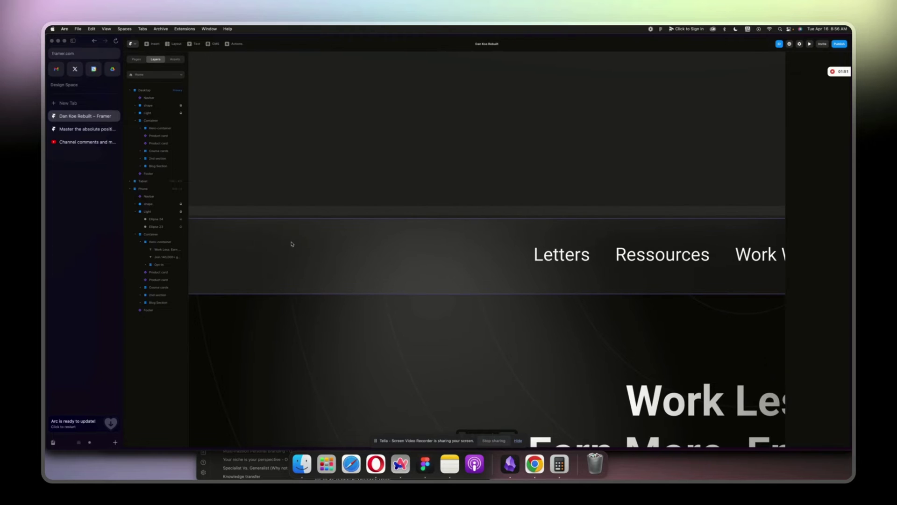
pyautogui.click(292, 244)
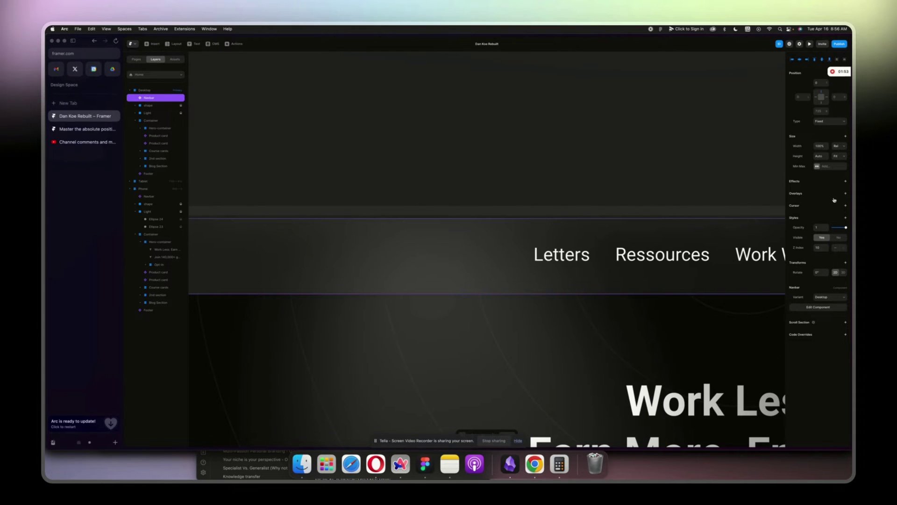
# Step: Reselect the navbar on the canvas and enter its component editor with all three variants
pyautogui.click(464, 187)
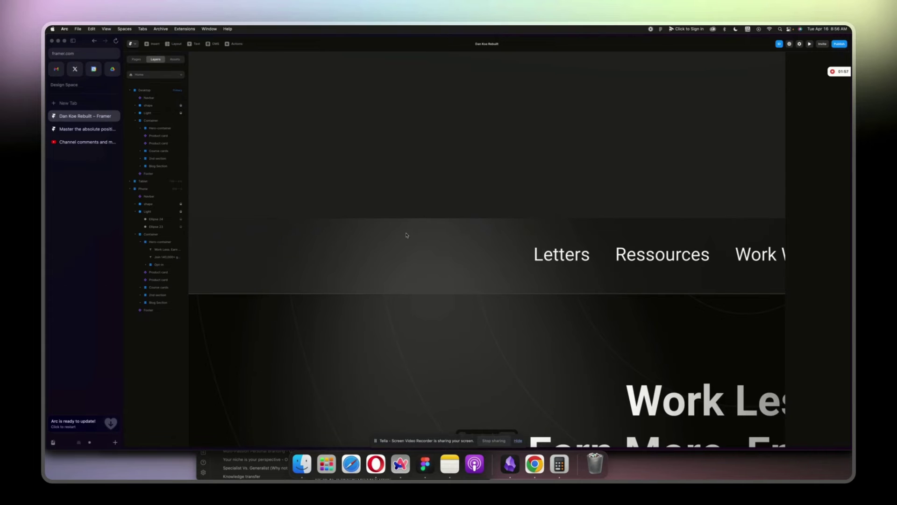
pyautogui.press('super+minus')
pyautogui.scroll(-3, 626, 139)
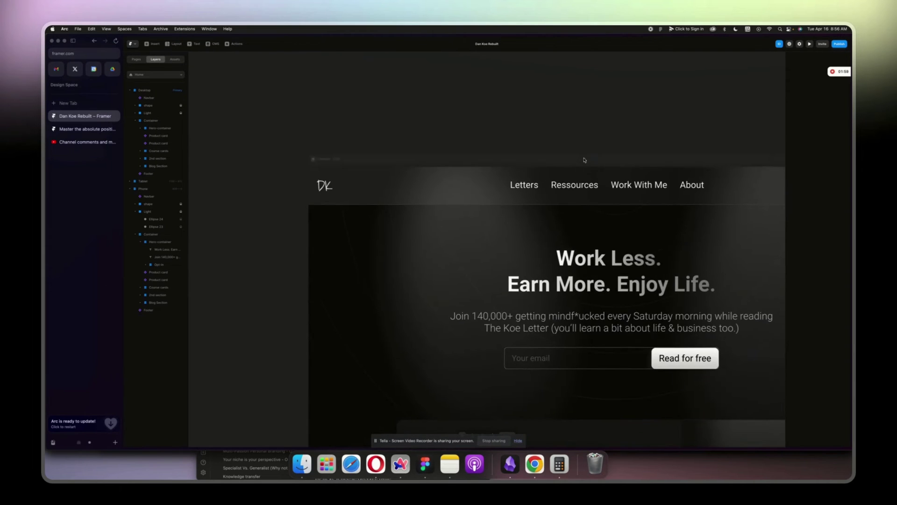
pyautogui.hscroll(3, 382, 186)
pyautogui.click(156, 98)
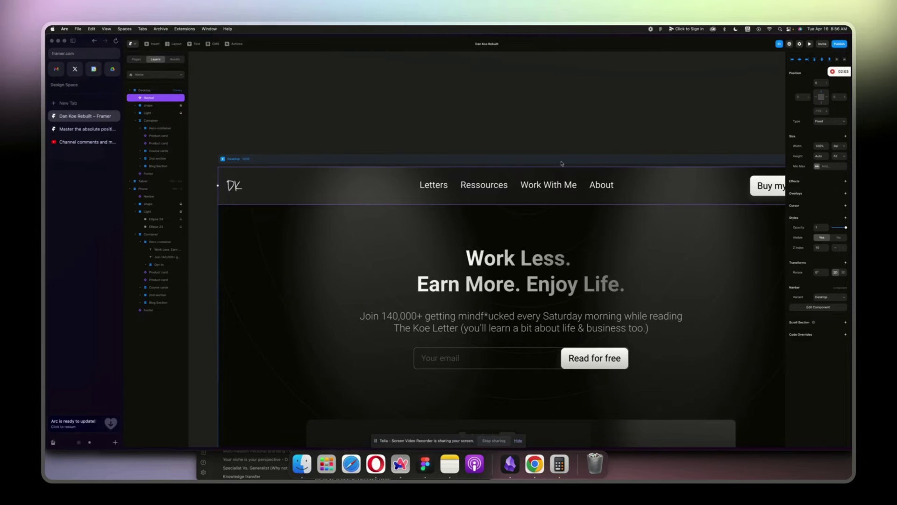
pyautogui.hscroll(3, 563, 164)
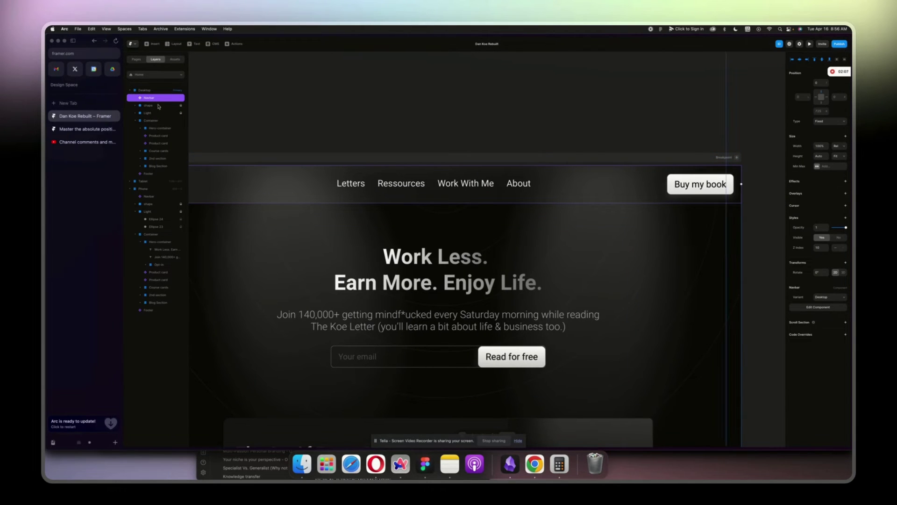
pyautogui.doubleClick(336, 194)
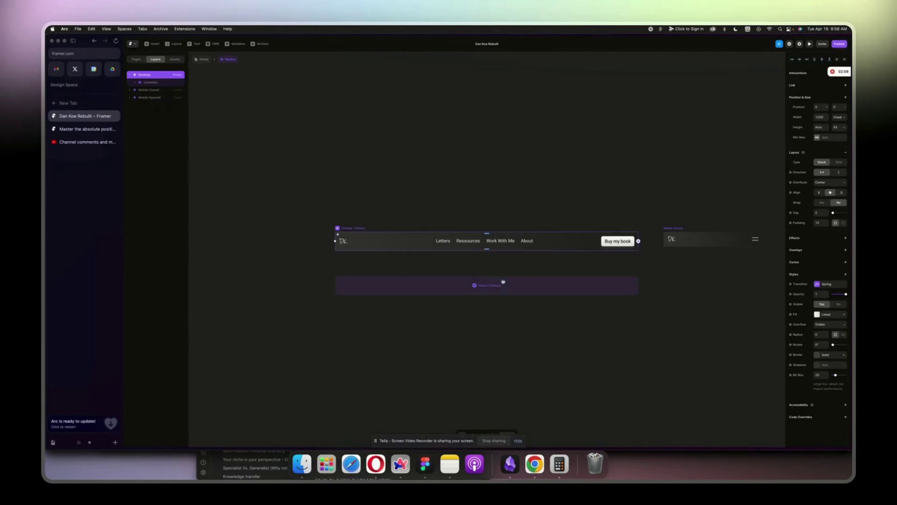
# Step: Set the navbar's fill to a solid black #000000
pyautogui.click(817, 314)
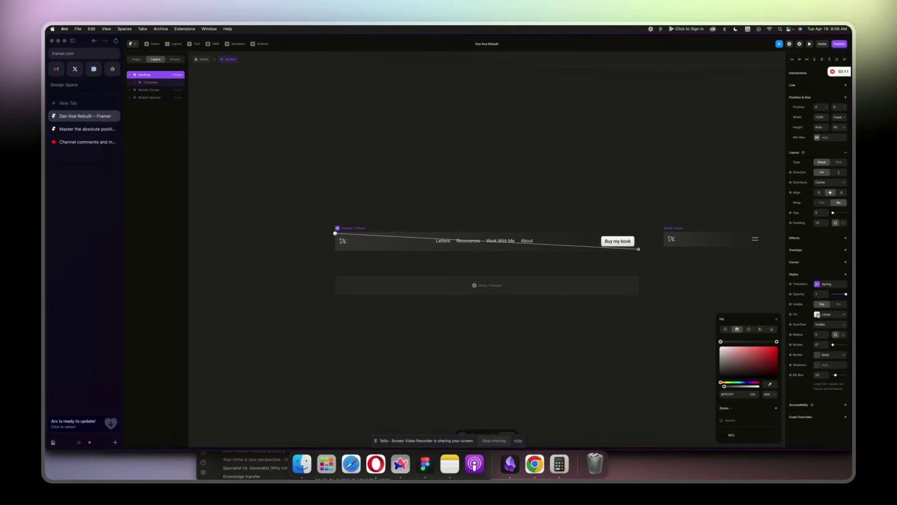
pyautogui.click(725, 329)
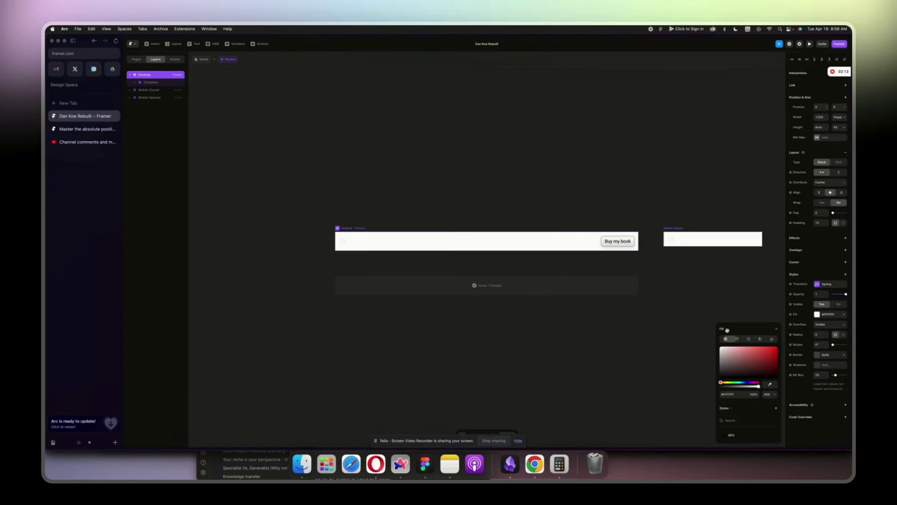
pyautogui.click(736, 369)
pyautogui.moveTo(716, 380); pyautogui.dragTo(429, 284)
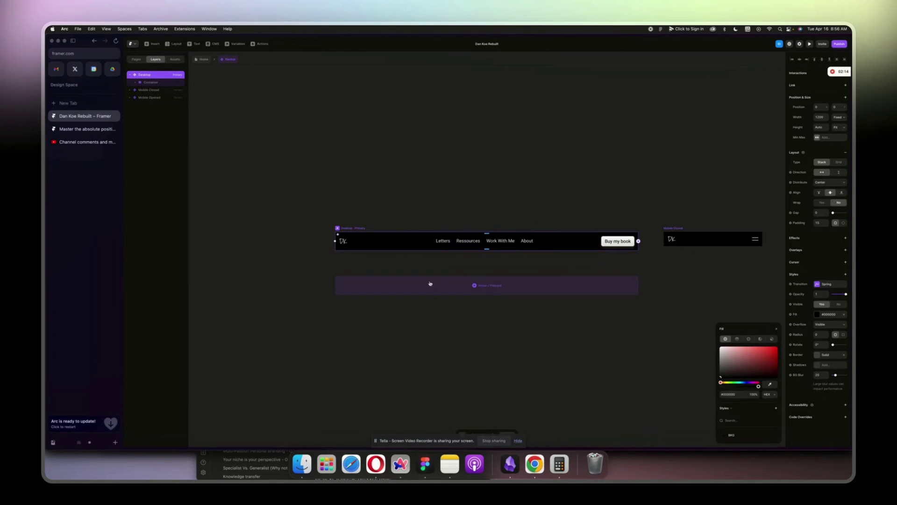
# Step: Return to the Home page, showing the Desktop and Tablet breakpoints, and select the Light layer
pyautogui.click(205, 62)
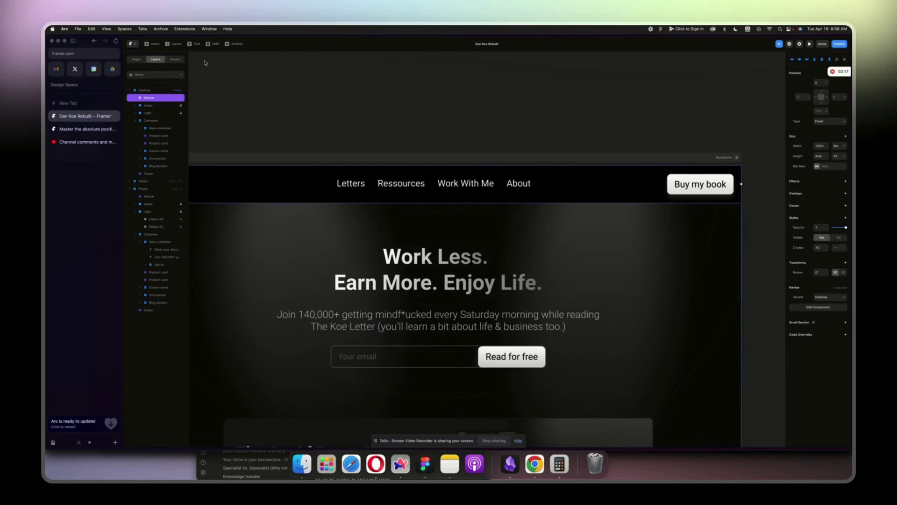
pyautogui.hscroll(-3, 496, 232)
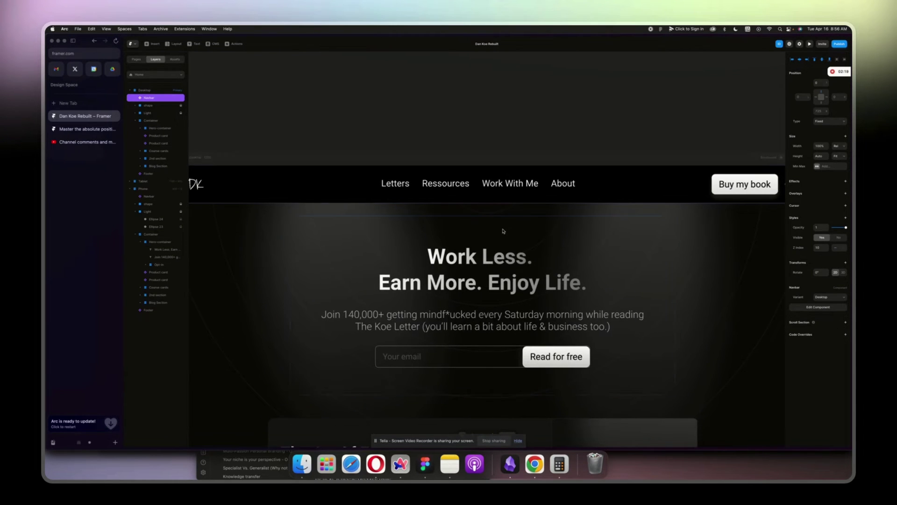
pyautogui.doubleClick(503, 230)
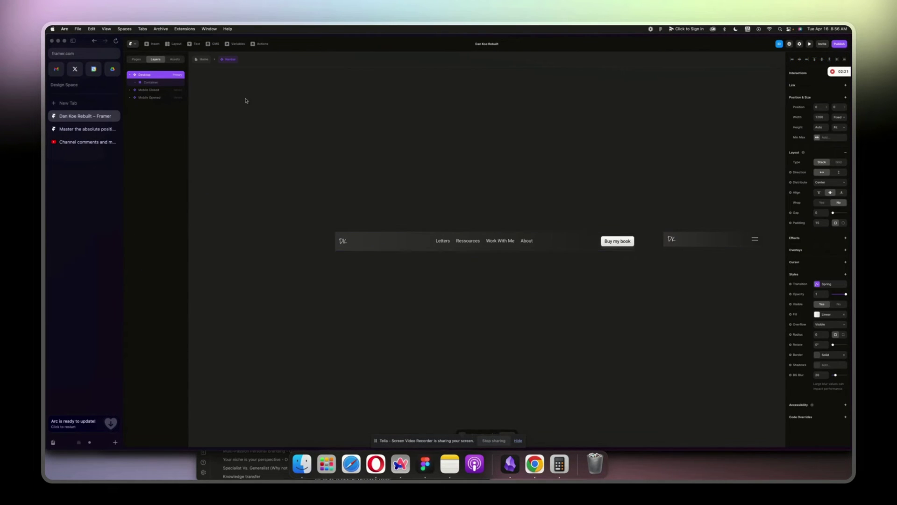
pyautogui.click(202, 59)
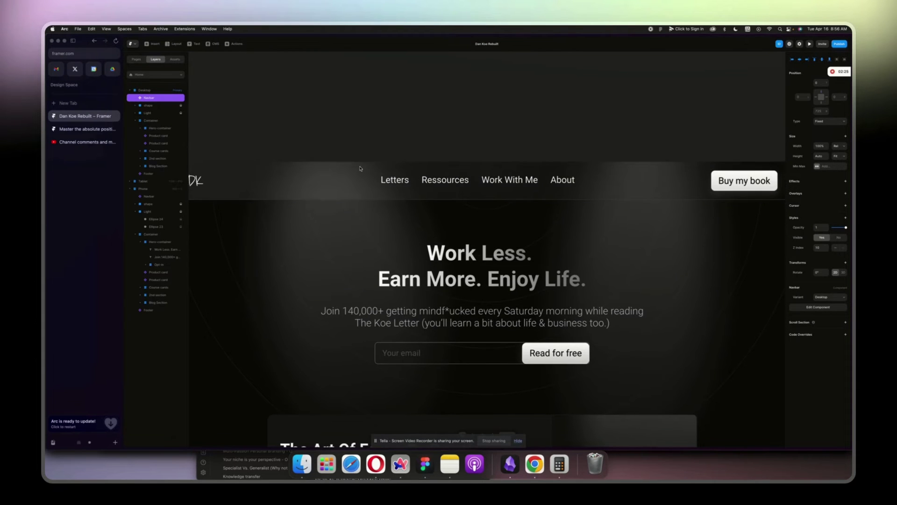
pyautogui.press('super+minus')
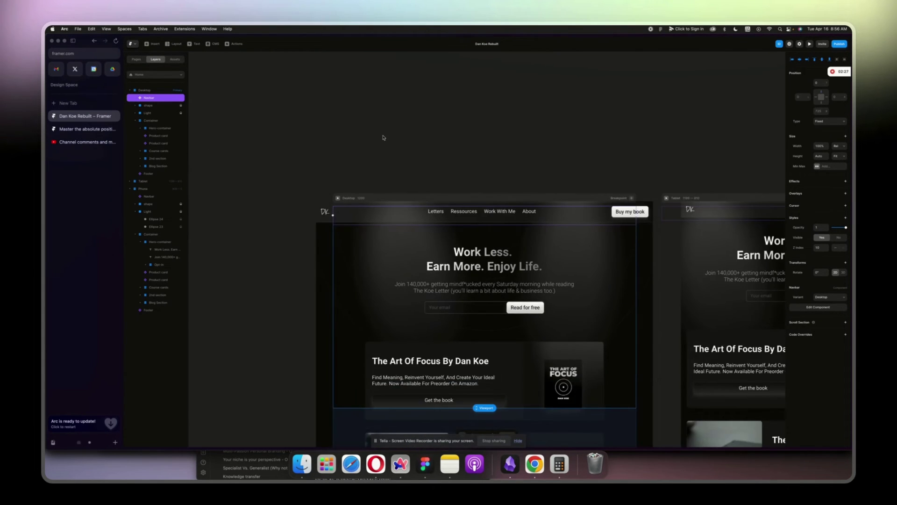
pyautogui.hscroll(3, 374, 149)
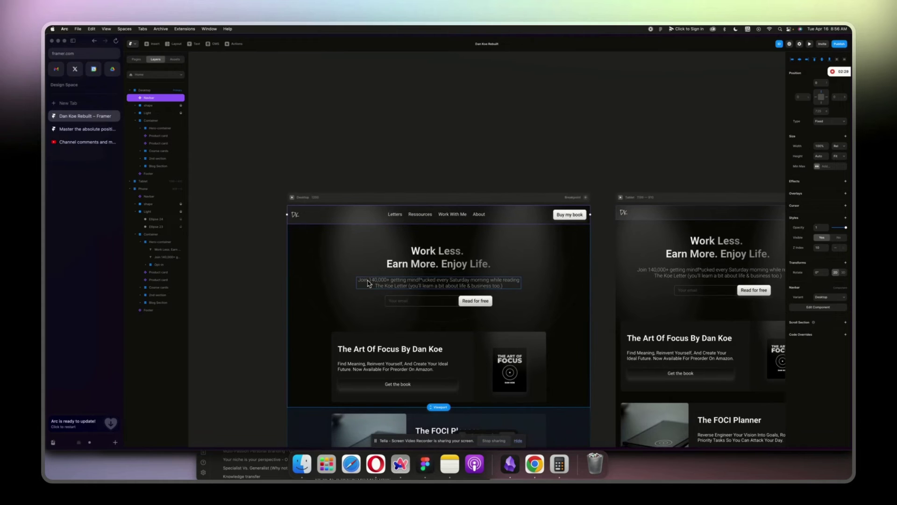
pyautogui.click(412, 271)
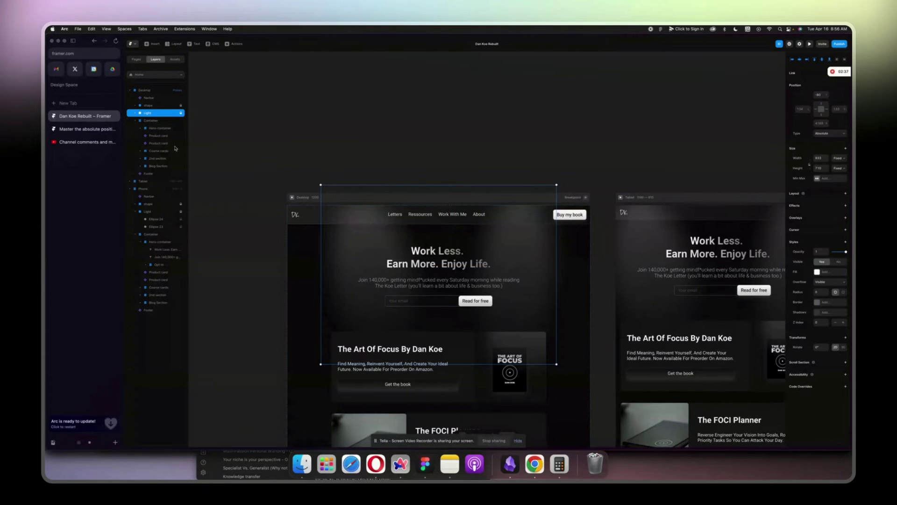
pyautogui.click(87, 129)
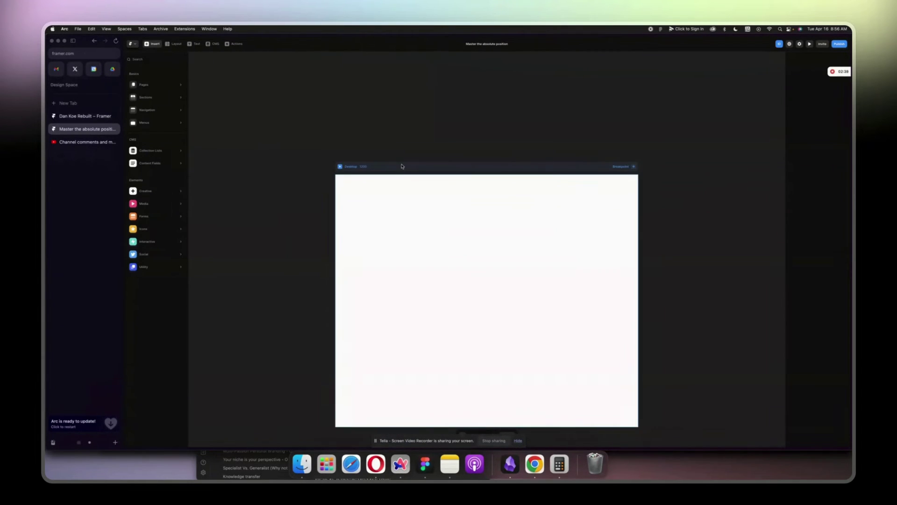
# Step: Fill the practice project's Desktop frame with black 000000 and select it in the Layers list
pyautogui.click(400, 168)
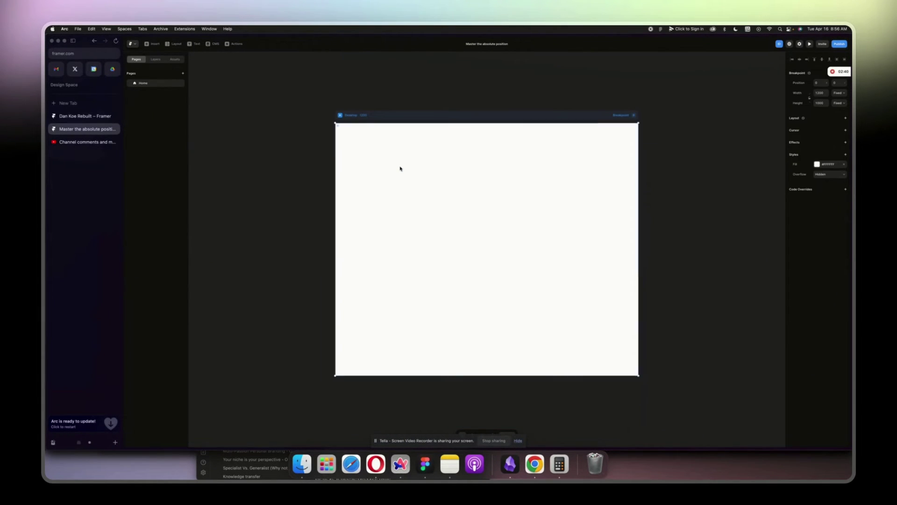
pyautogui.click(817, 165)
pyautogui.write('000000')
pyautogui.press('Return')
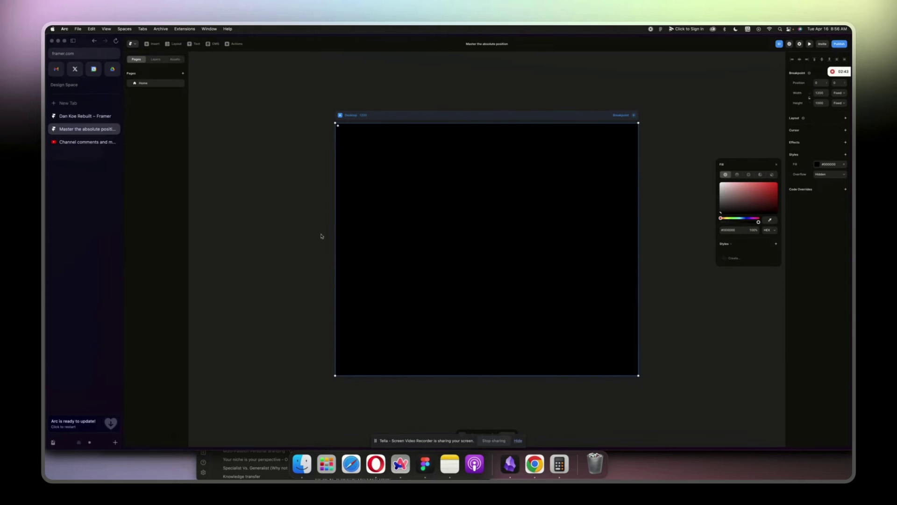
pyautogui.click(225, 171)
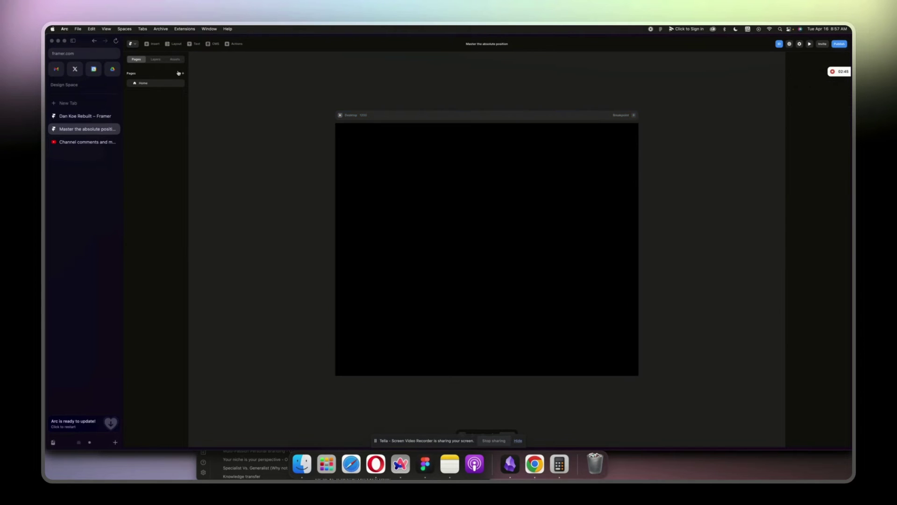
pyautogui.click(156, 59)
pyautogui.click(155, 91)
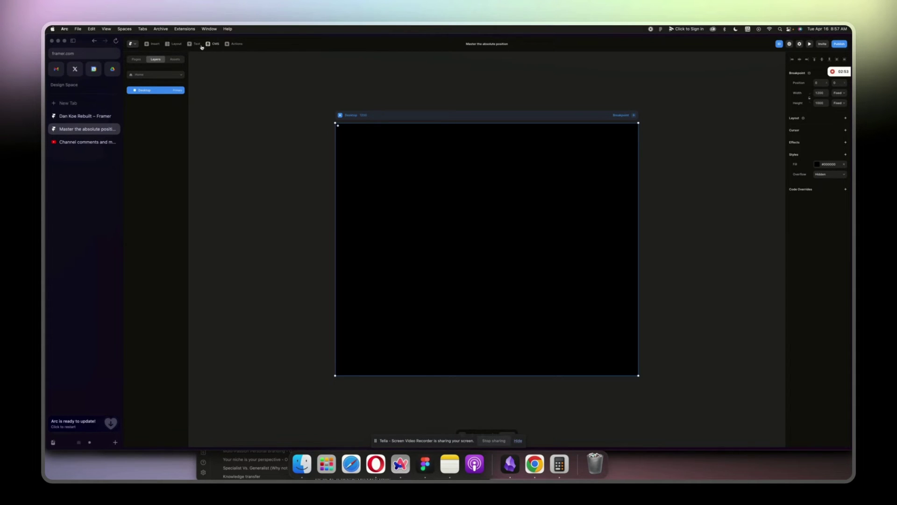
pyautogui.click(178, 45)
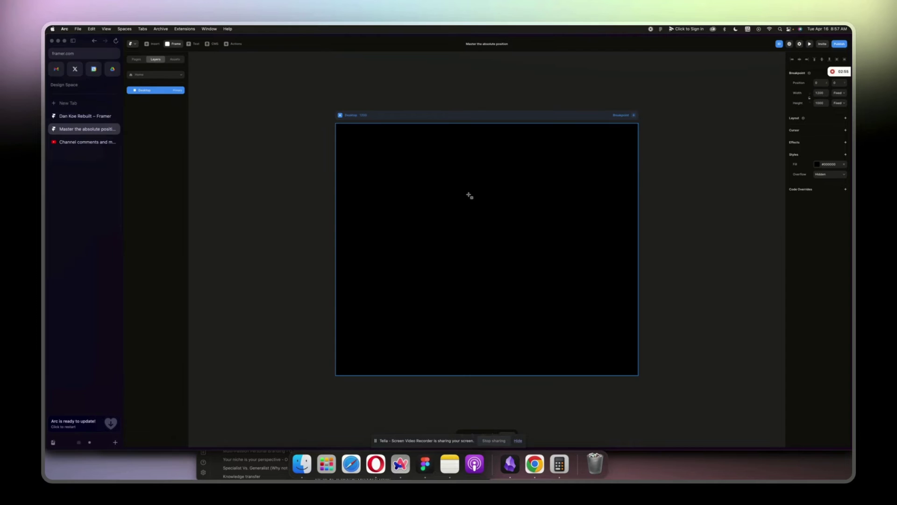
# Step: Draw a tall frame, set its corner radius to 800, then enlarge it and move it up-right
pyautogui.moveTo(479, 184); pyautogui.dragTo(536, 321)
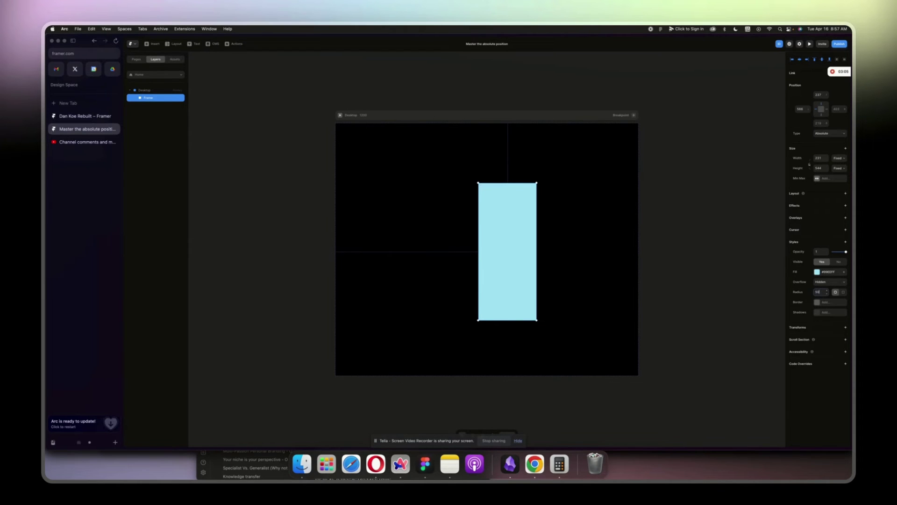
pyautogui.write('0')
pyautogui.press('Return')
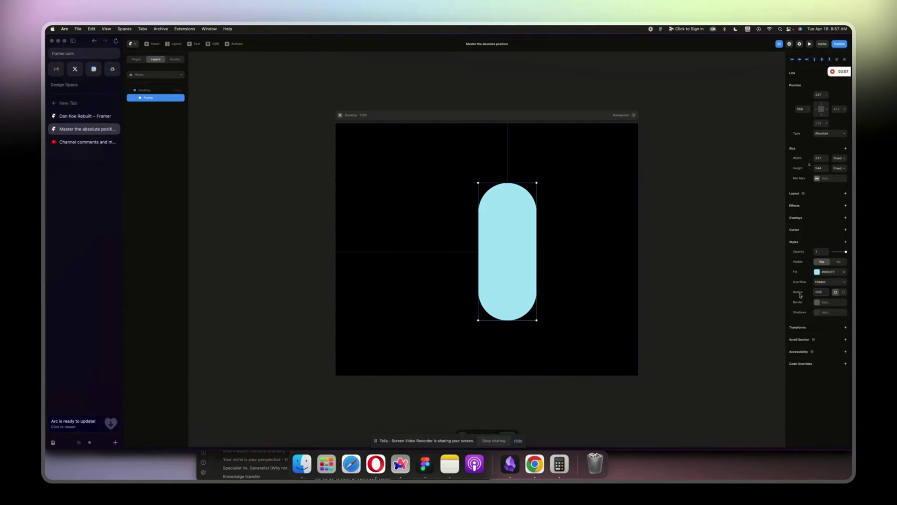
pyautogui.moveTo(800, 295); pyautogui.dragTo(806, 295)
pyautogui.press('Return')
pyautogui.moveTo(536, 319); pyautogui.dragTo(557, 356)
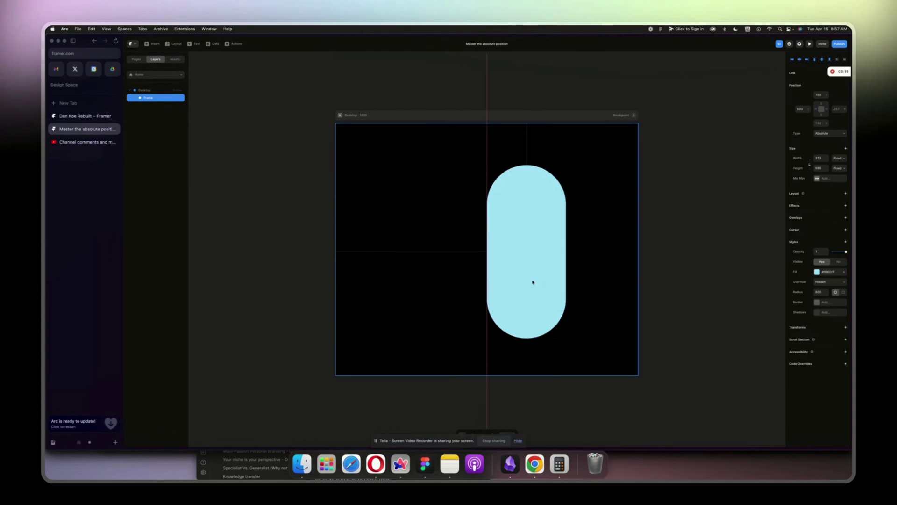
pyautogui.moveTo(533, 282); pyautogui.dragTo(542, 274)
# Step: Give the pill a linear gradient from white to #000000, moving the black stop higher
pyautogui.click(818, 273)
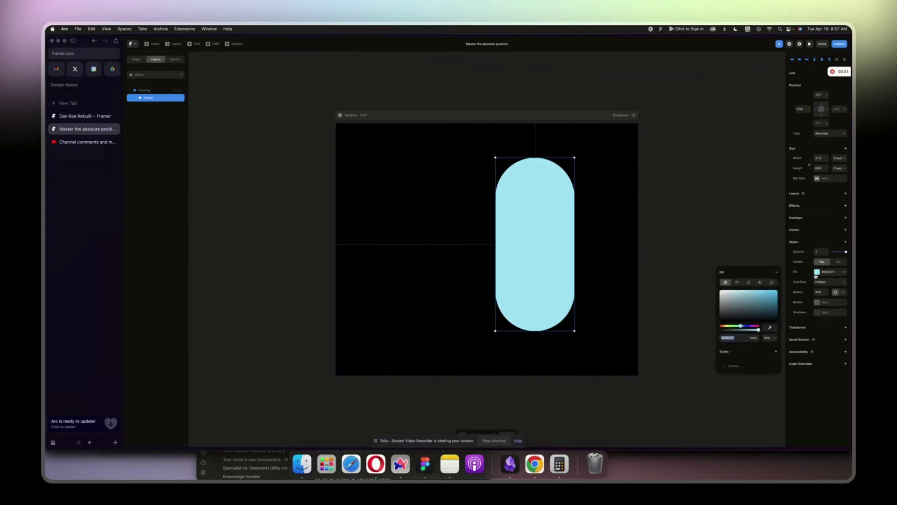
pyautogui.click(737, 282)
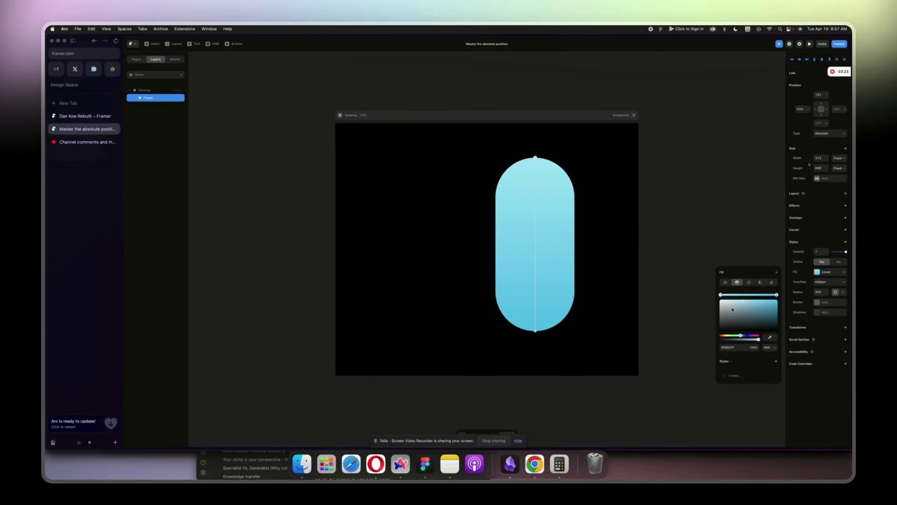
pyautogui.moveTo(727, 308); pyautogui.dragTo(696, 292)
pyautogui.click(777, 294)
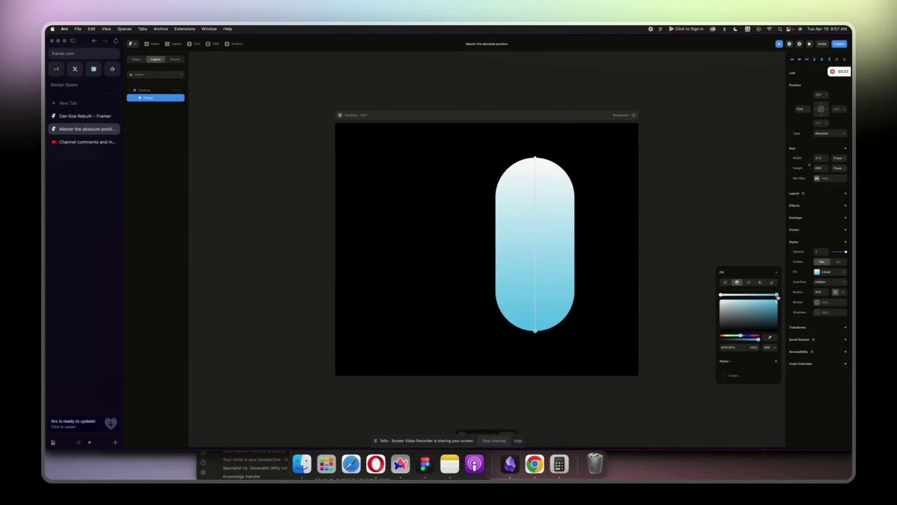
pyautogui.moveTo(733, 323); pyautogui.dragTo(690, 356)
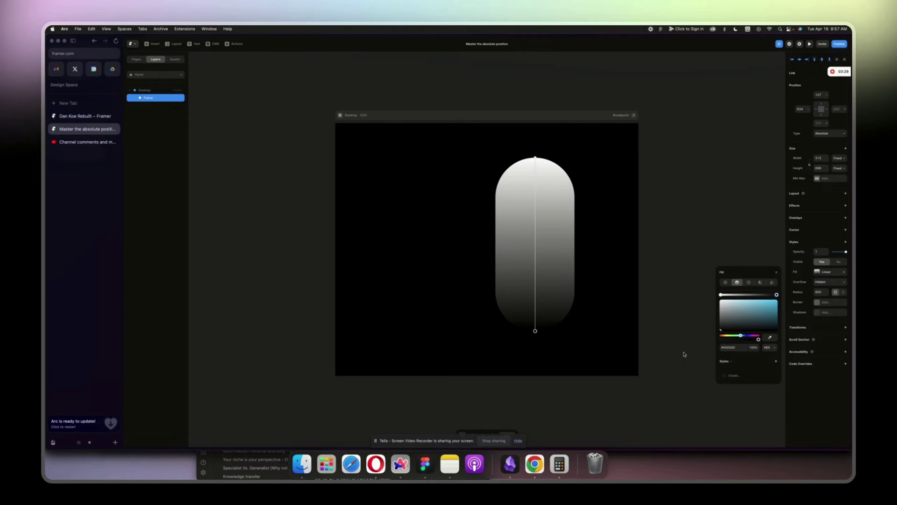
pyautogui.moveTo(535, 330); pyautogui.dragTo(535, 304)
pyautogui.click(590, 337)
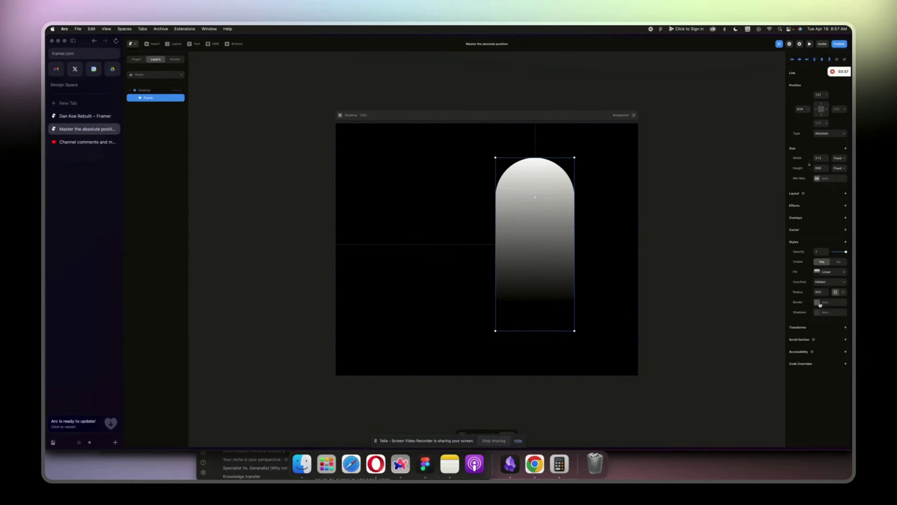
# Step: Add a background blur of 38 to the pill
pyautogui.click(846, 242)
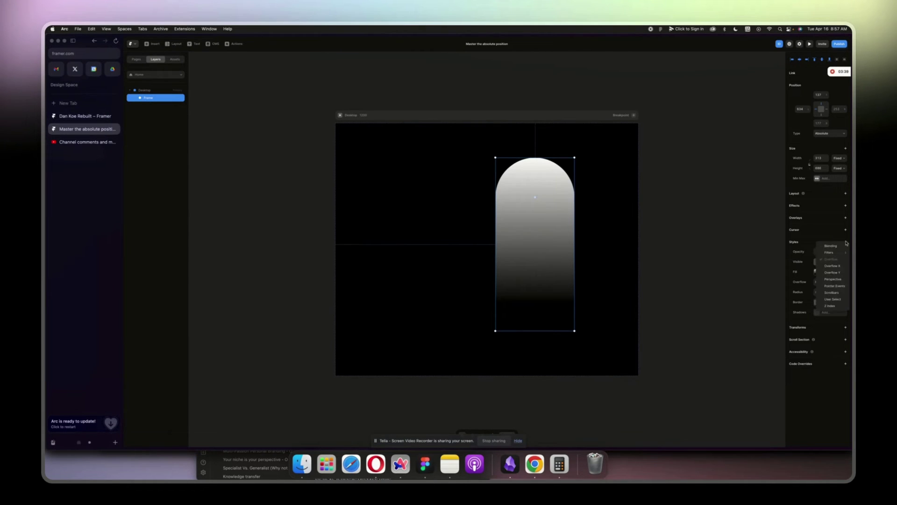
pyautogui.moveTo(831, 256)
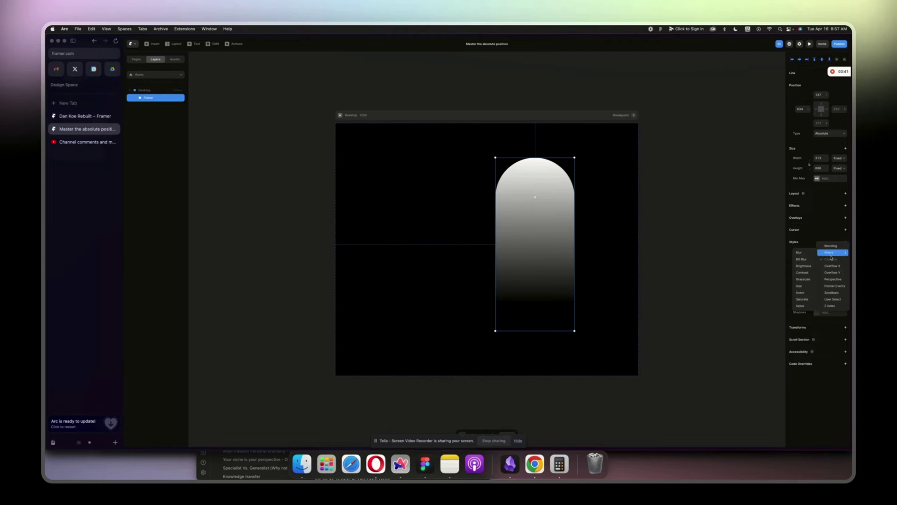
pyautogui.click(802, 259)
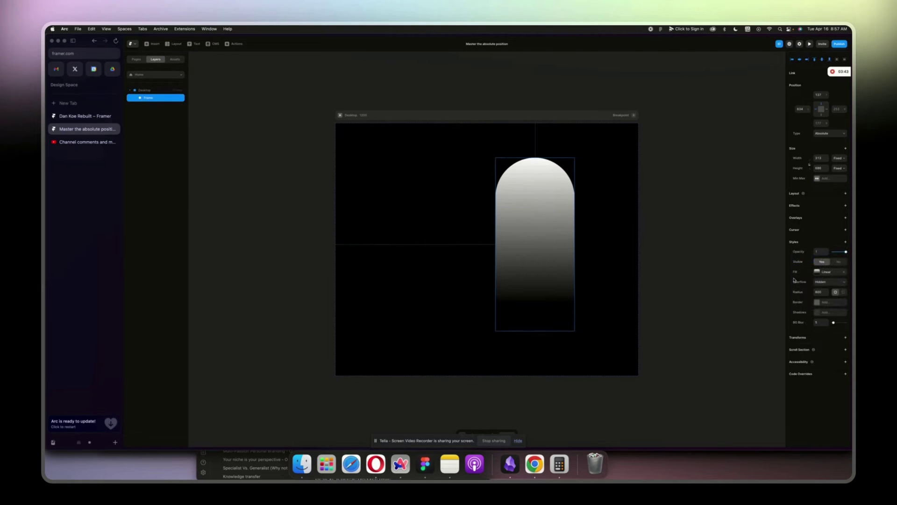
pyautogui.click(817, 322)
pyautogui.write('38')
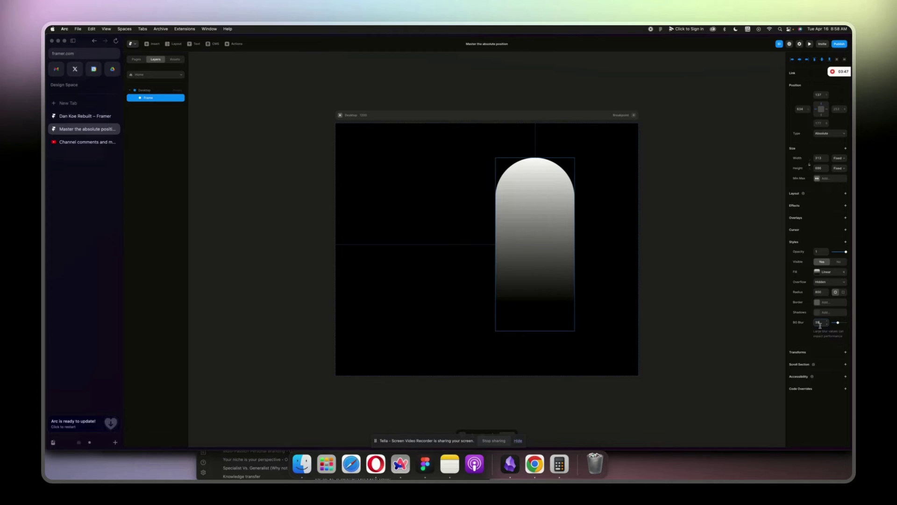
# Step: Replace it with a layer blur of 38, removing the background blur, and lower the glow's opacity
pyautogui.click(846, 241)
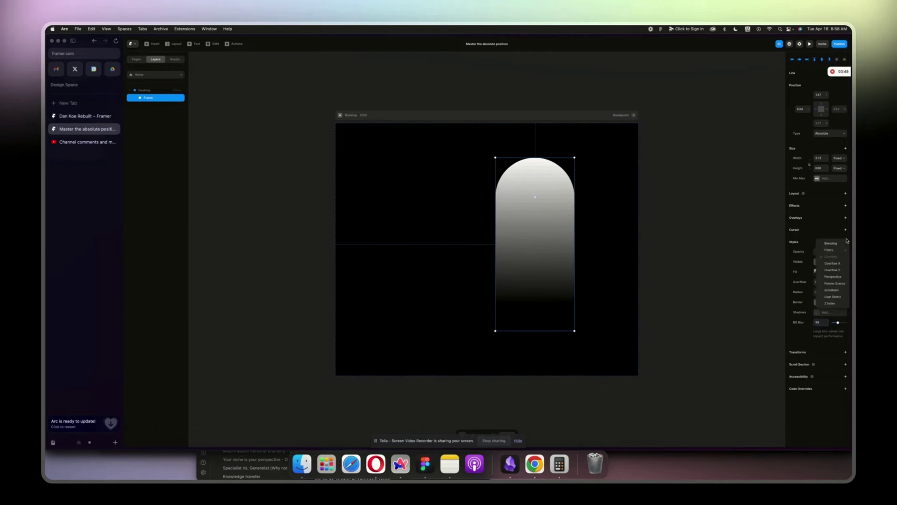
pyautogui.moveTo(837, 250)
pyautogui.click(807, 251)
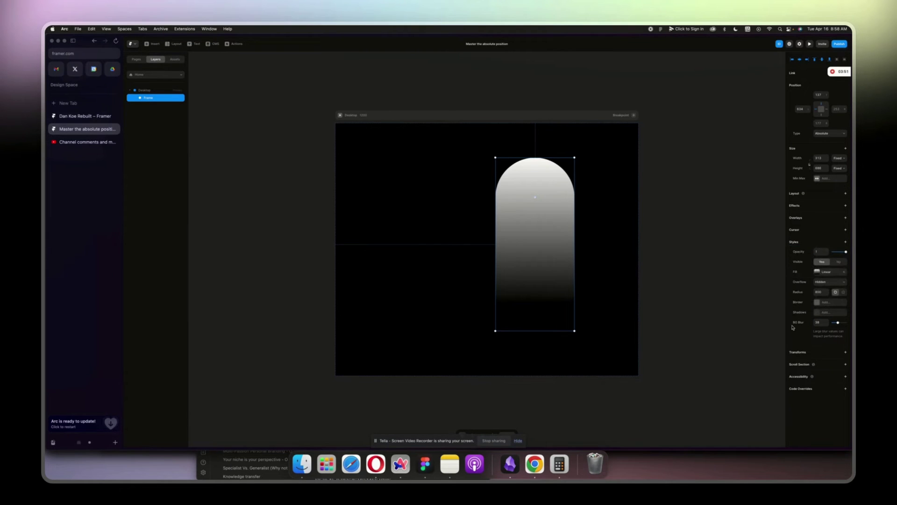
pyautogui.rightClick(799, 333)
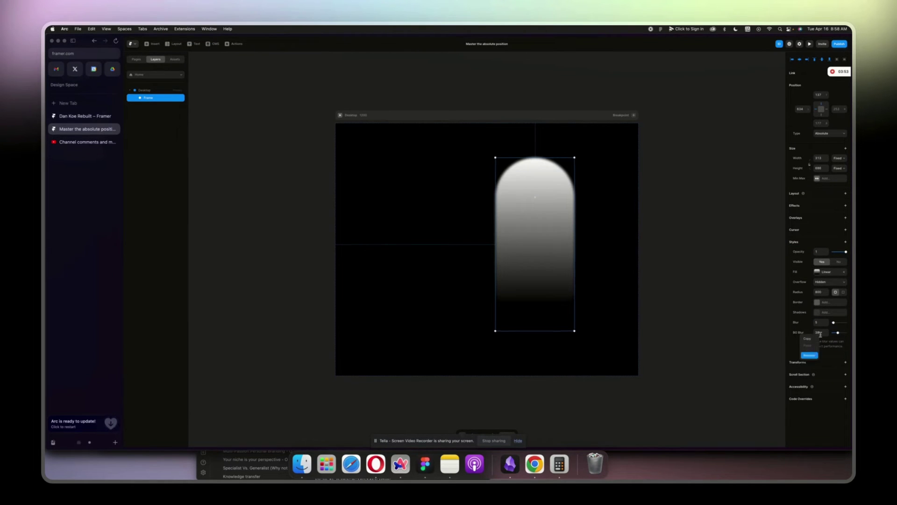
pyautogui.click(810, 355)
pyautogui.click(818, 322)
pyautogui.write('38')
pyautogui.press('Return')
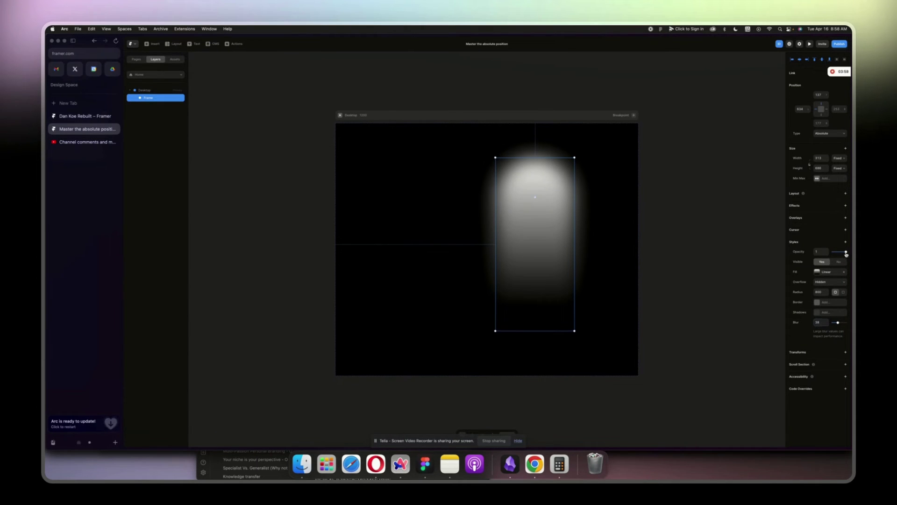
pyautogui.moveTo(846, 254); pyautogui.dragTo(839, 256)
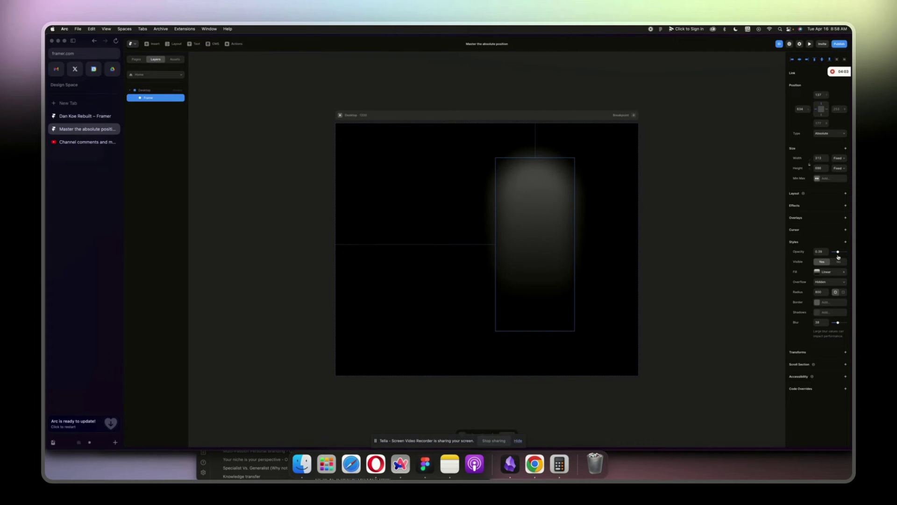
# Step: Dim the glow to 0.4 opacity and make it narrower and taller
pyautogui.moveTo(837, 257); pyautogui.dragTo(838, 256)
pyautogui.moveTo(574, 237)
pyautogui.mouseDown()
pyautogui.moveTo(560, 243)
pyautogui.moveTo(567, 246)
pyautogui.mouseUp()
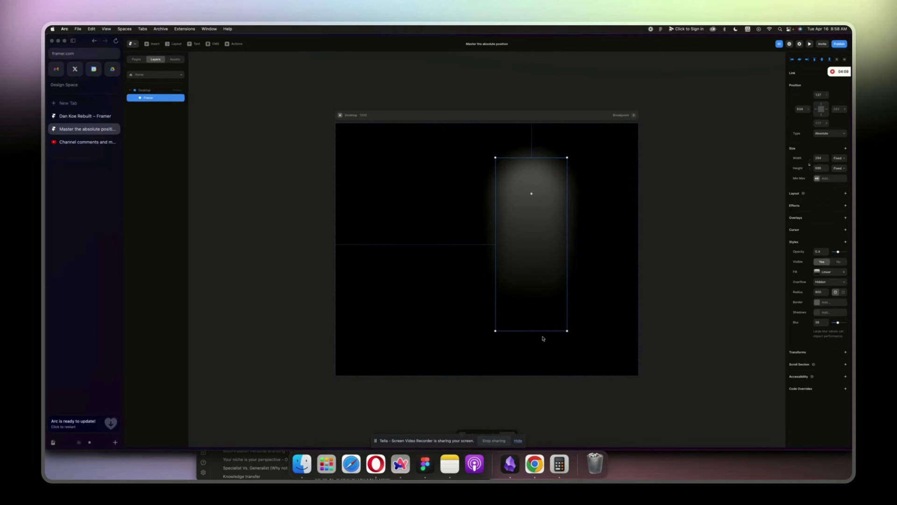
pyautogui.moveTo(544, 332); pyautogui.dragTo(544, 350)
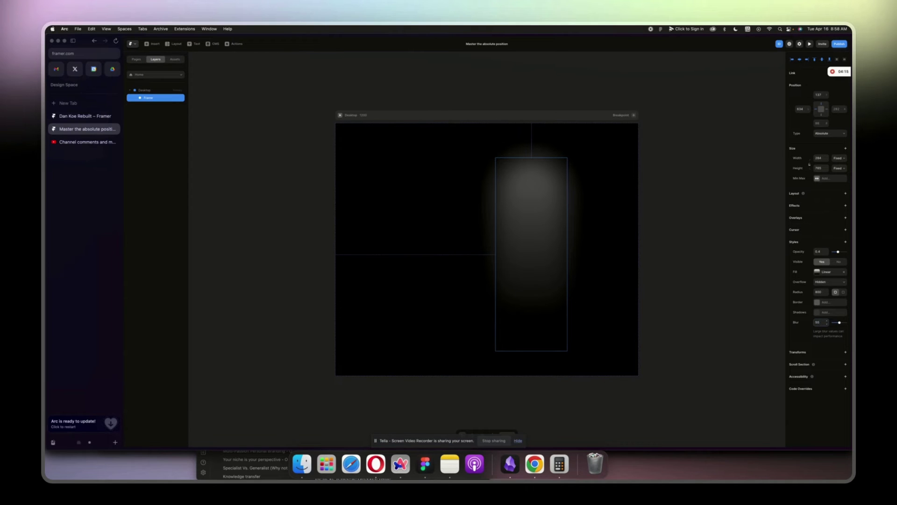
# Step: Move the glow up against the page top and tilt it 8°
pyautogui.click(572, 258)
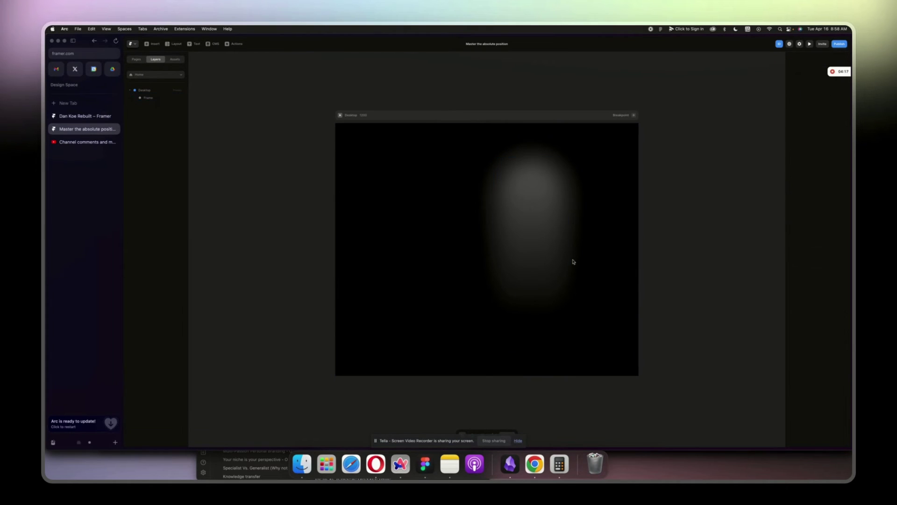
pyautogui.click(543, 227)
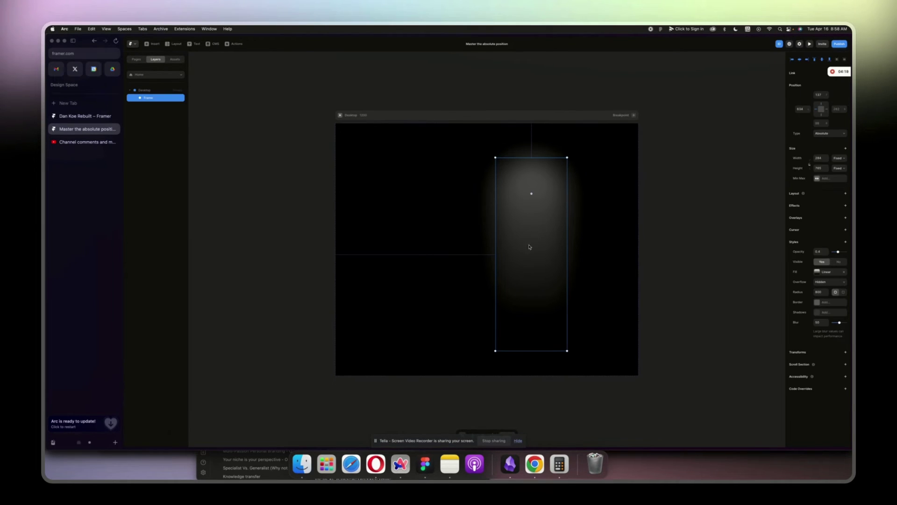
pyautogui.moveTo(529, 247); pyautogui.dragTo(581, 185)
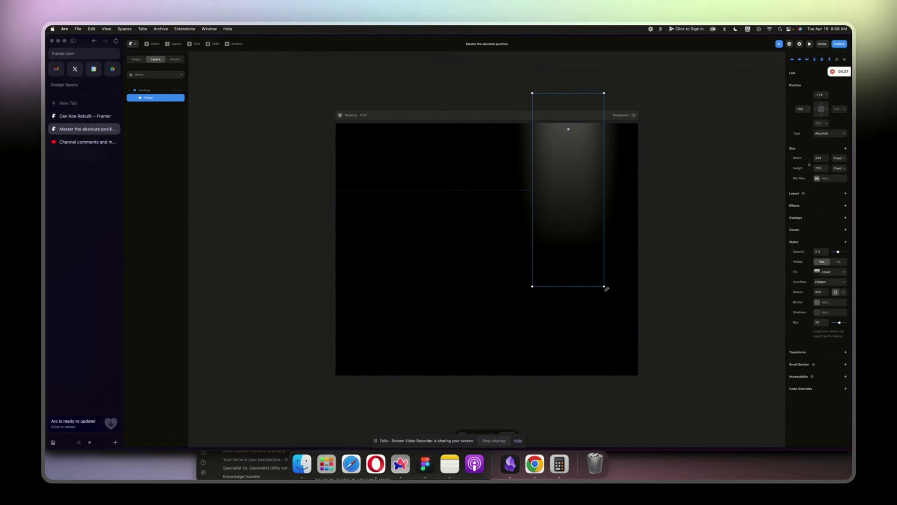
pyautogui.moveTo(607, 289); pyautogui.dragTo(591, 303)
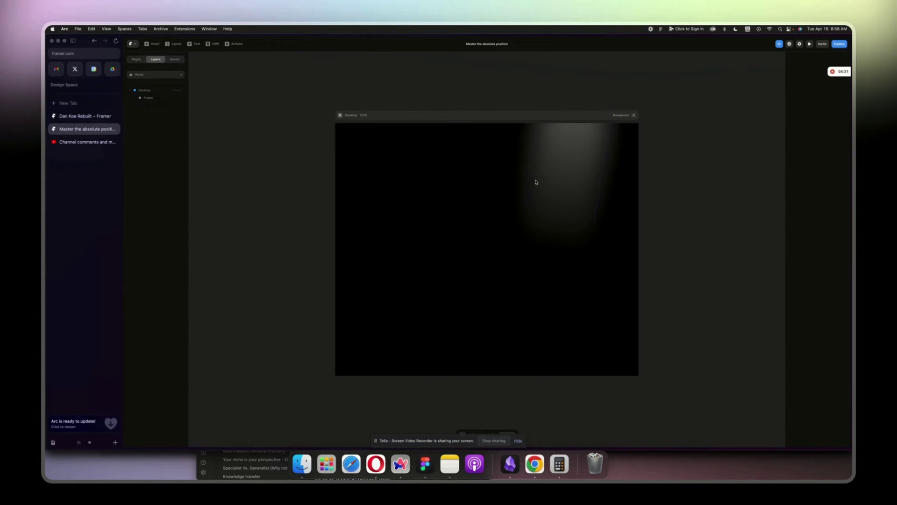
pyautogui.click(561, 184)
# Step: Duplicate the beam onto the left side of the page and rotate the copy to -9°
pyautogui.moveTo(563, 184); pyautogui.dragTo(394, 184)
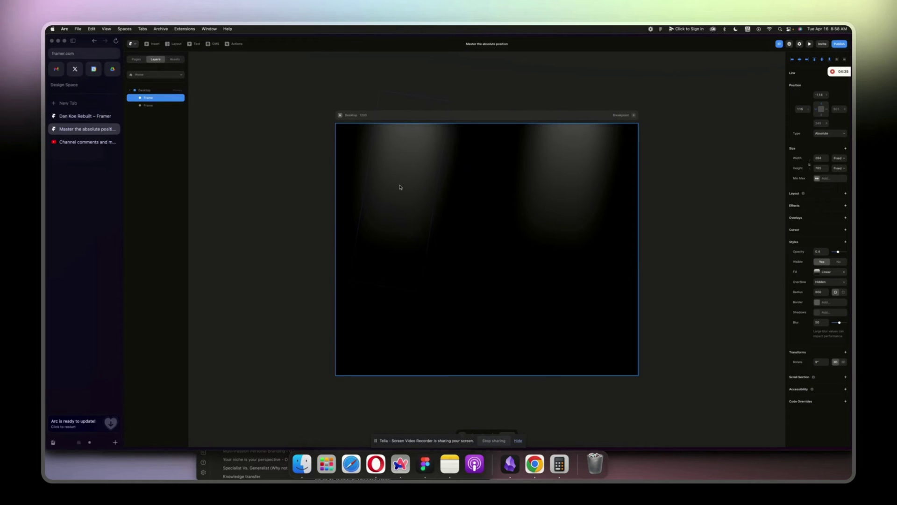
pyautogui.moveTo(399, 187); pyautogui.dragTo(432, 190)
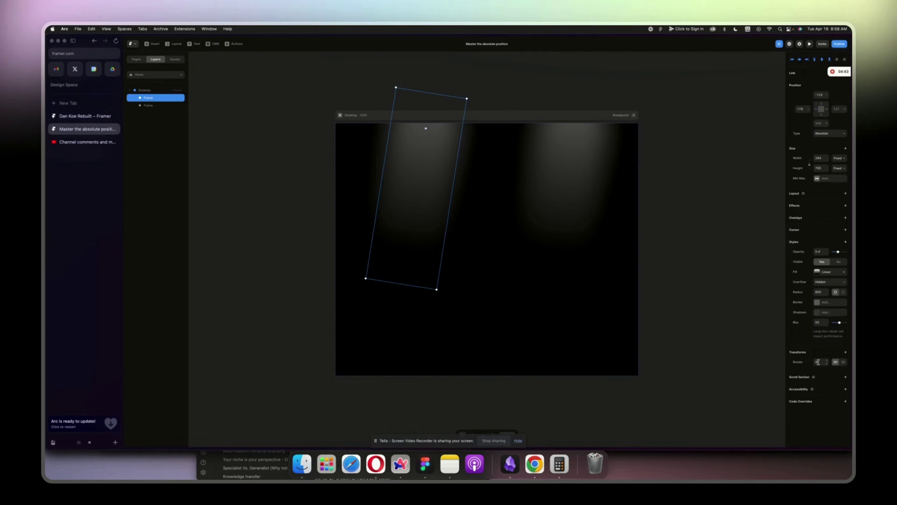
pyautogui.click(820, 363)
pyautogui.write('-9')
pyautogui.press('Return')
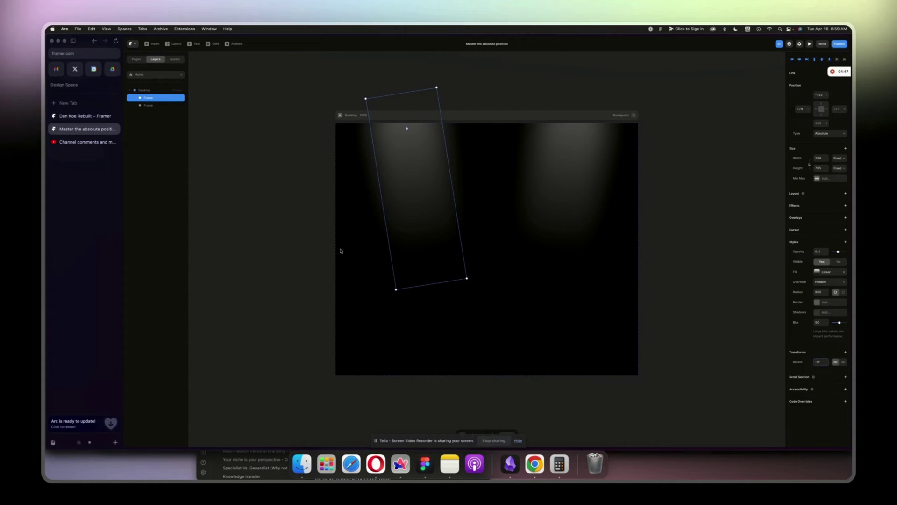
pyautogui.click(473, 213)
pyautogui.click(432, 192)
pyautogui.click(526, 288)
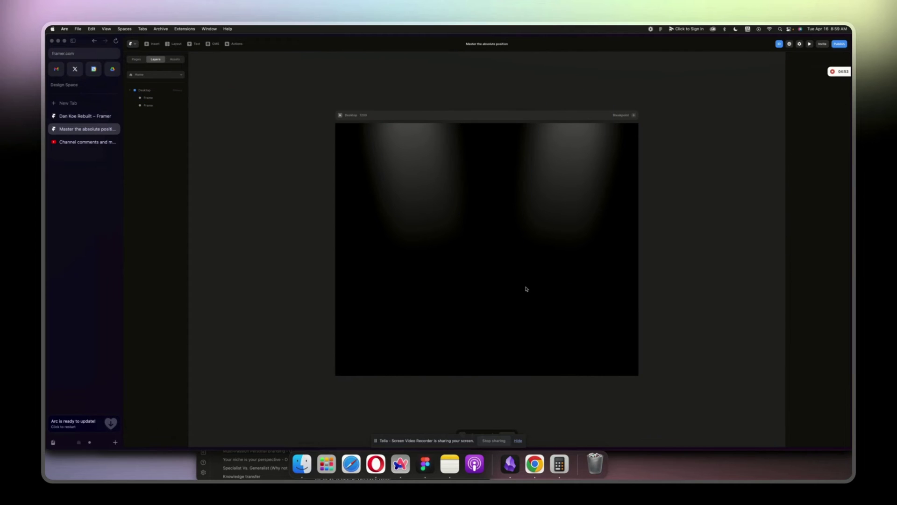
pyautogui.click(139, 97)
# Step: Wrap both light frames in a new parent frame named 'Lights'
pyautogui.keyDown('shift'); pyautogui.click(150, 105); pyautogui.keyUp('shift')
pyautogui.rightClick(156, 107)
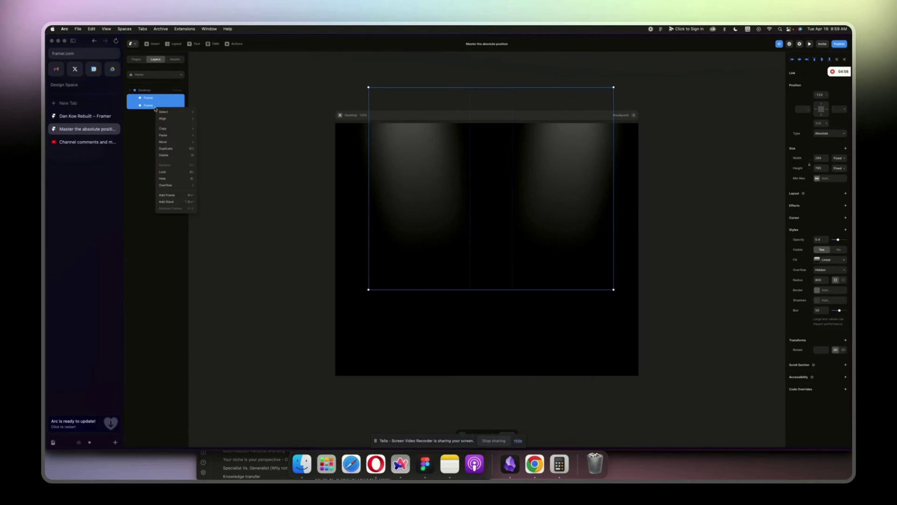
pyautogui.click(183, 199)
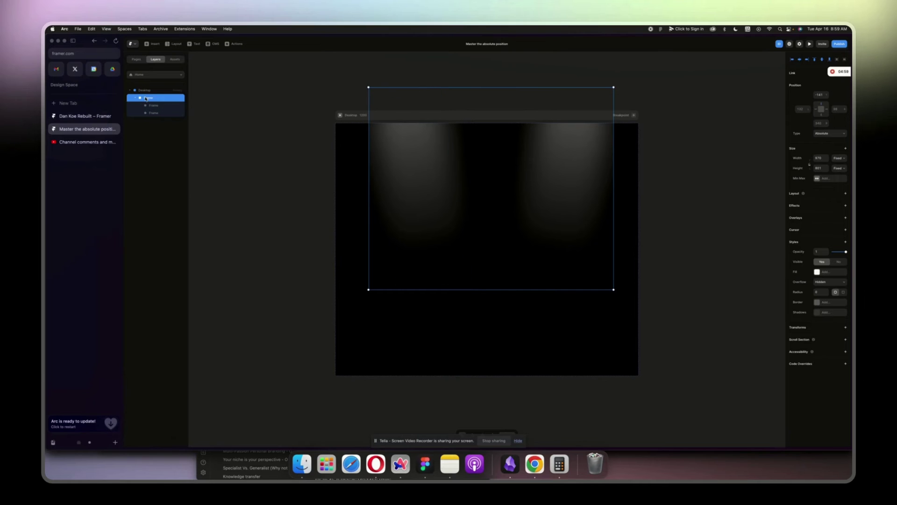
pyautogui.doubleClick(147, 98)
pyautogui.press('BackSpace')
pyautogui.write('Lights')
pyautogui.press('Return')
# Step: Collapse the Lights frame in the layer list and lock it
pyautogui.click(135, 99)
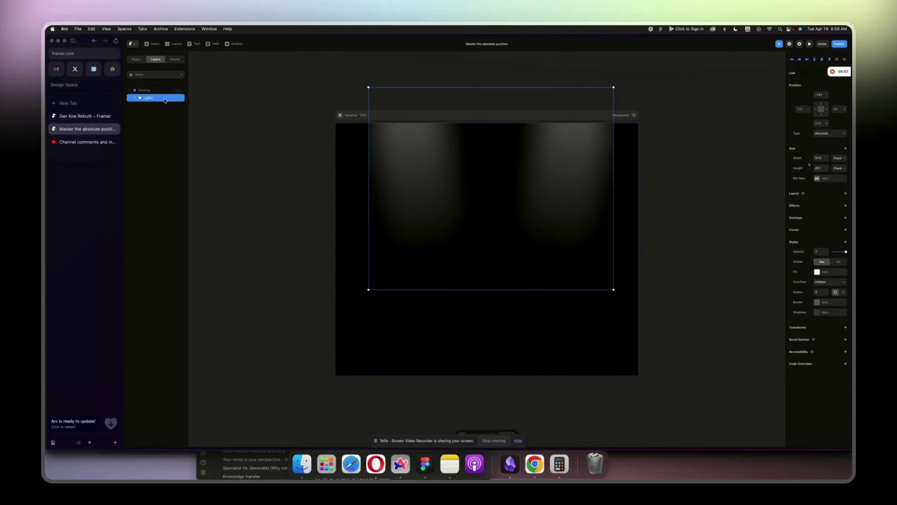
pyautogui.rightClick(169, 100)
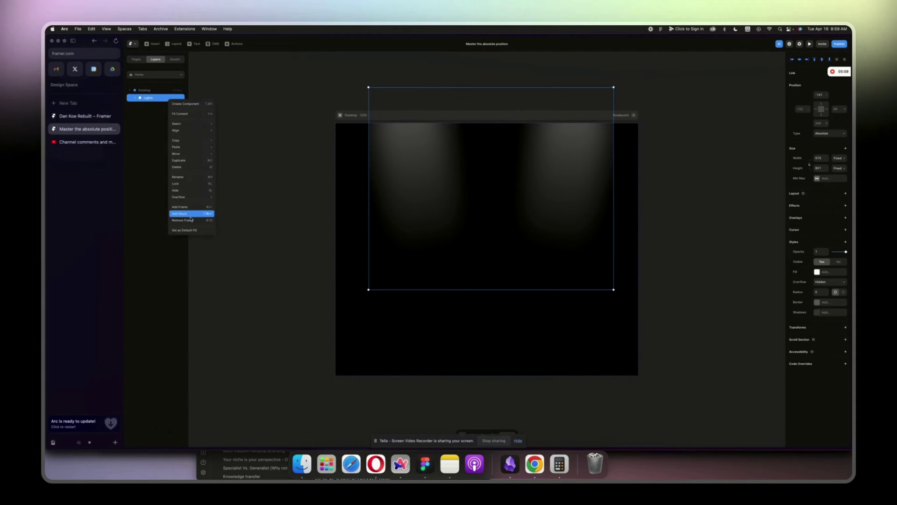
pyautogui.click(176, 183)
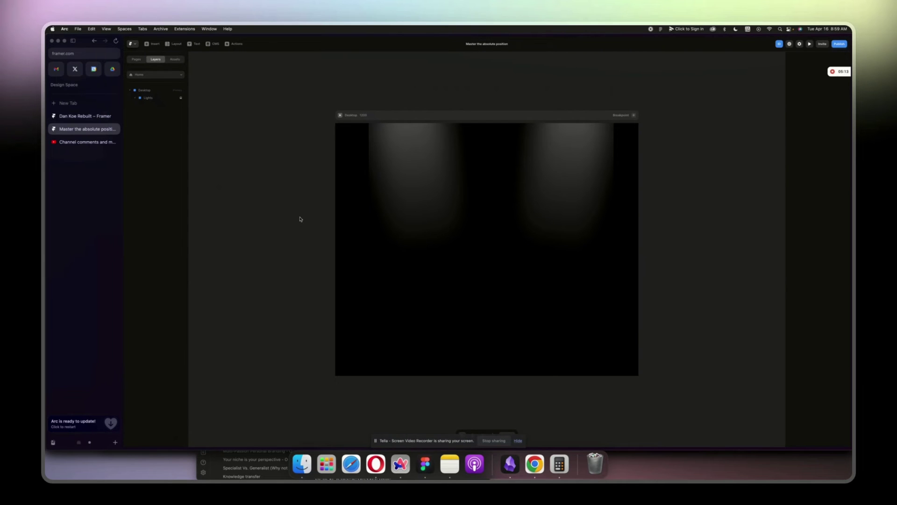
pyautogui.scroll(5, 300, 219)
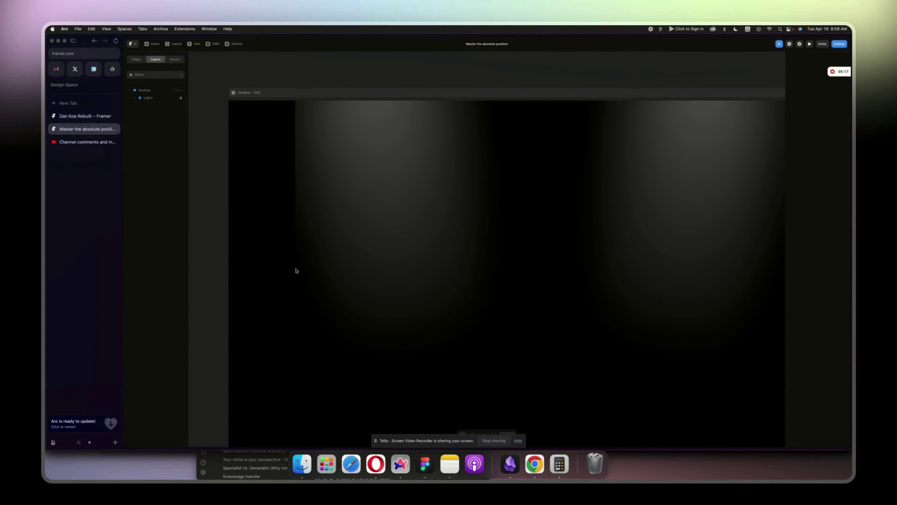
# Step: Change the Lights group's Overflow from Hidden to Visible
pyautogui.click(155, 98)
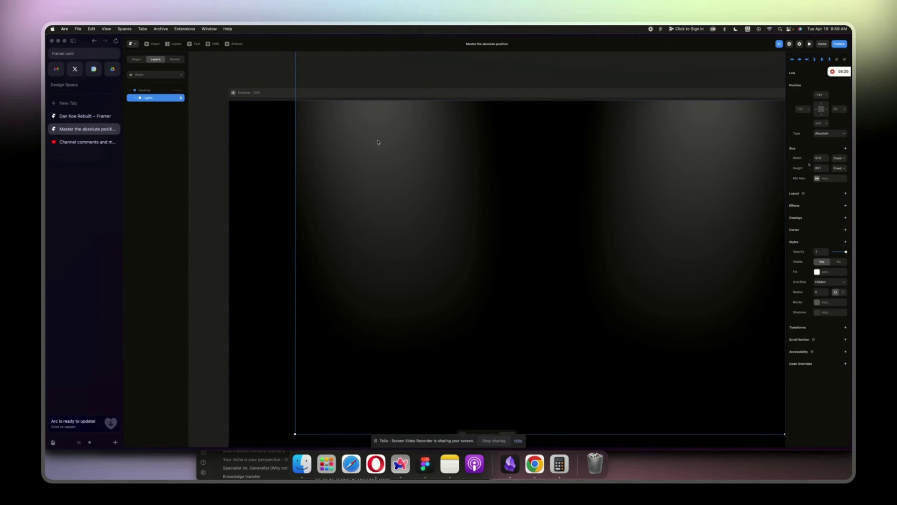
pyautogui.click(837, 284)
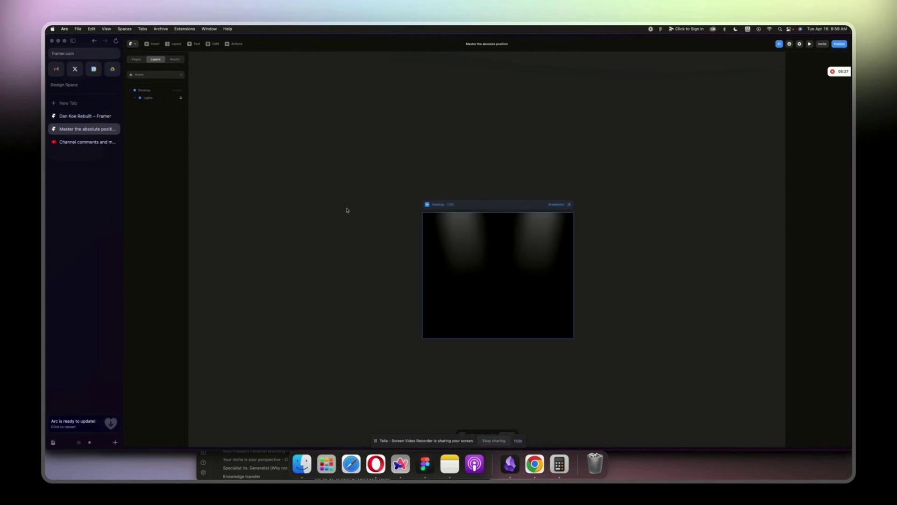
pyautogui.hscroll(3, 347, 210)
pyautogui.press('super+equal')
pyautogui.hscroll(-6, 348, 210)
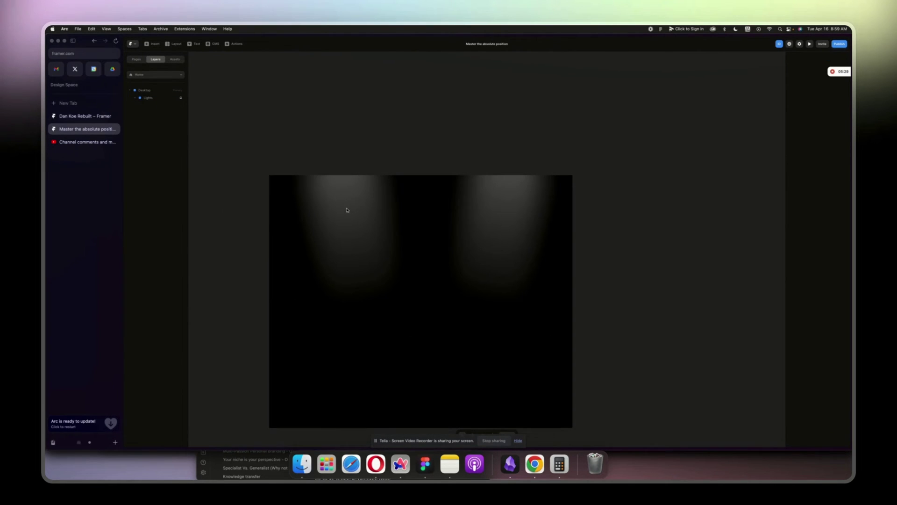
# Step: Add a Tablet breakpoint beside Desktop, select its Lights group, then switch to Dan Koe Rebuilt
pyautogui.click(568, 166)
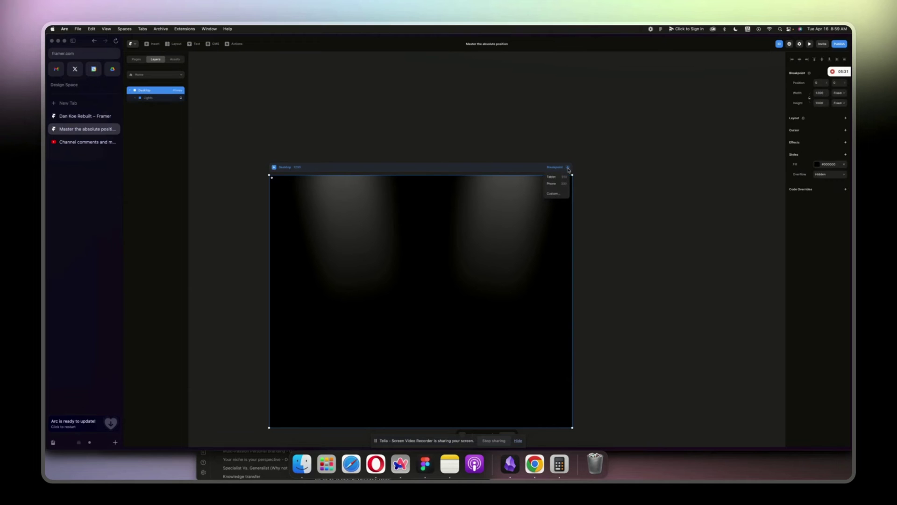
pyautogui.click(552, 176)
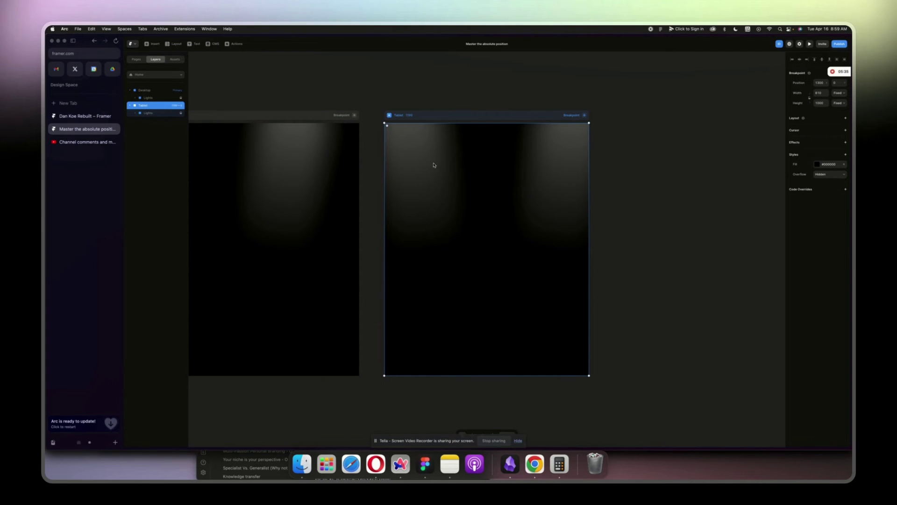
pyautogui.click(151, 113)
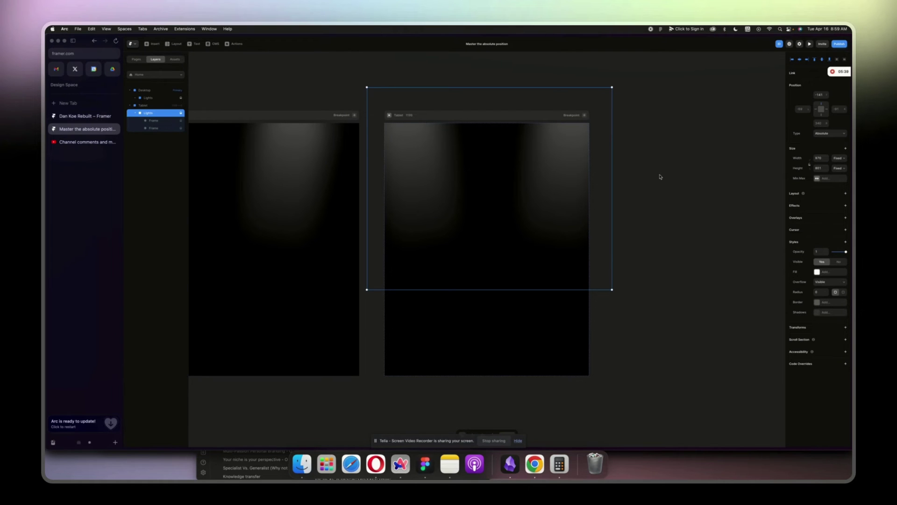
pyautogui.click(79, 118)
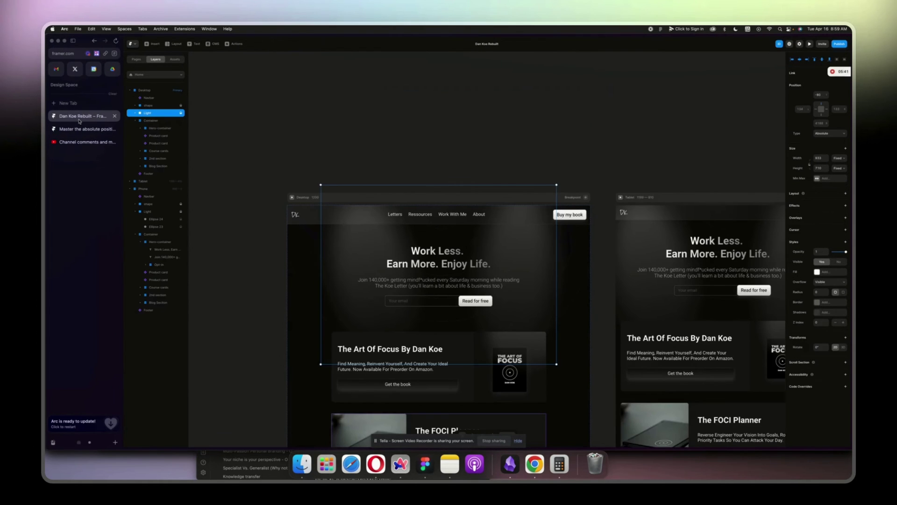
pyautogui.hscroll(15, 262, 264)
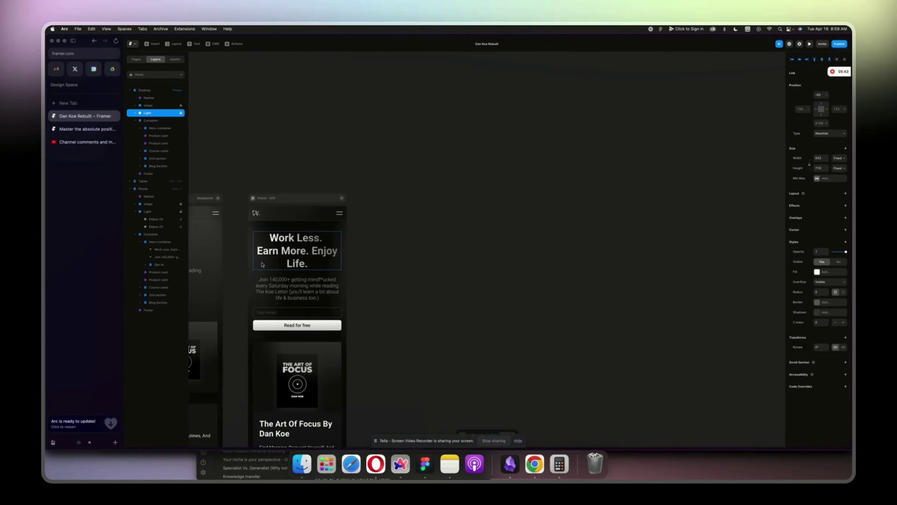
pyautogui.hscroll(-10, 262, 265)
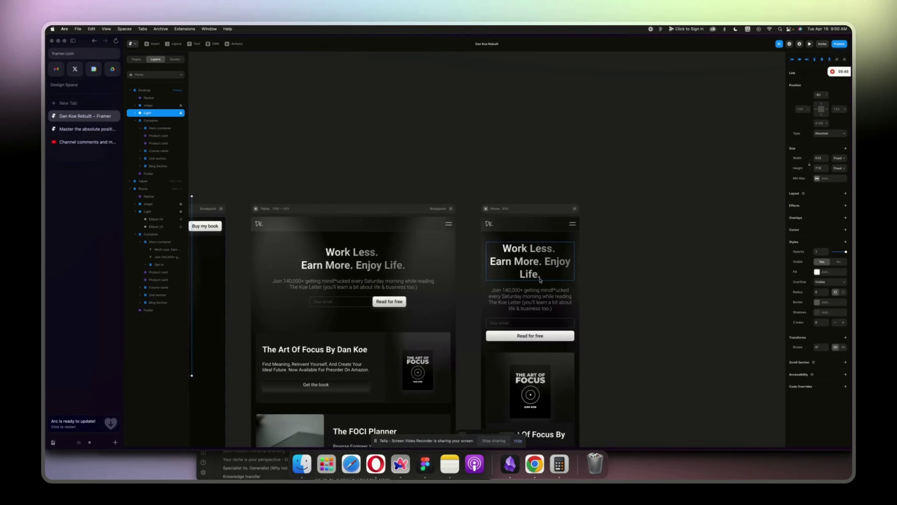
pyautogui.click(653, 292)
pyautogui.press('super+equal')
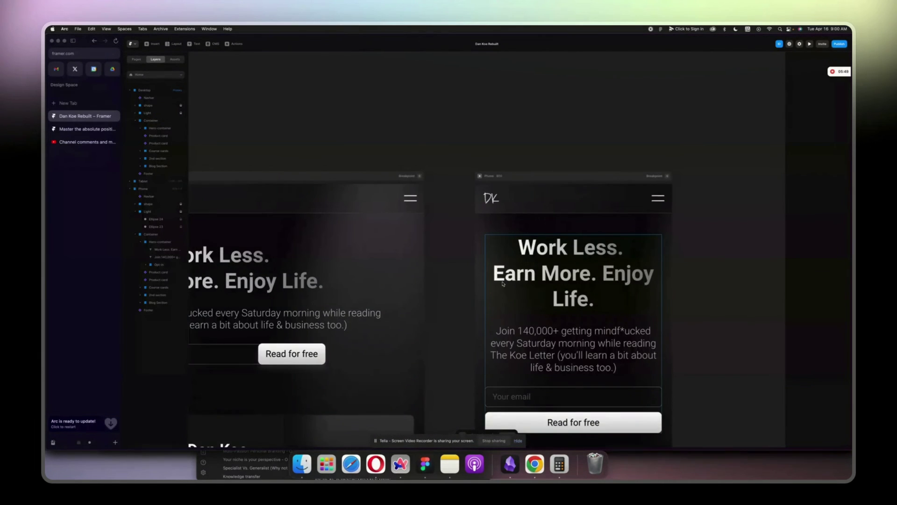
pyautogui.scroll(3, 503, 283)
pyautogui.scroll(2, 502, 283)
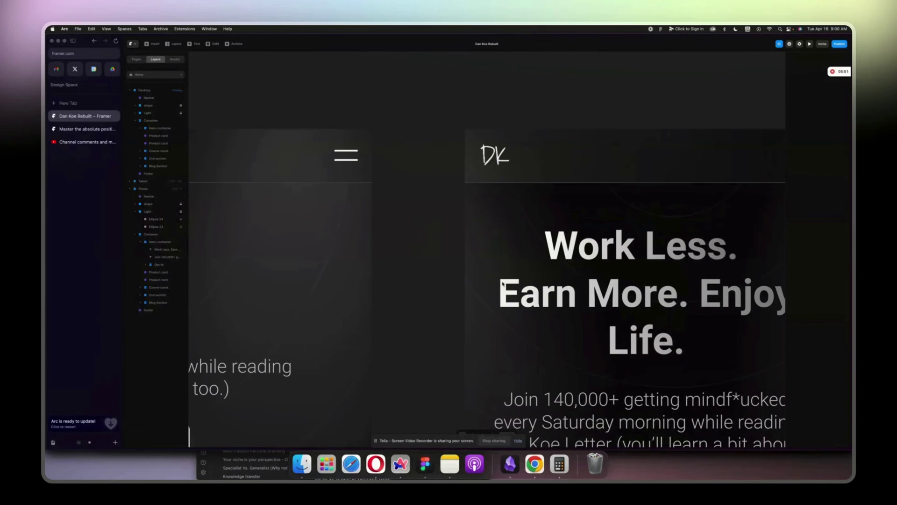
pyautogui.scroll(-5, 503, 283)
pyautogui.hscroll(5, 502, 283)
pyautogui.hscroll(-2, 502, 284)
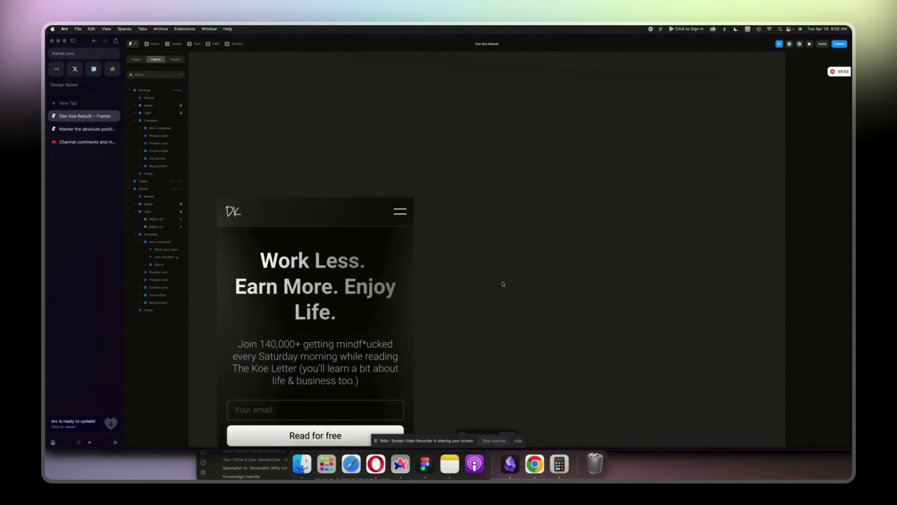
pyautogui.click(287, 191)
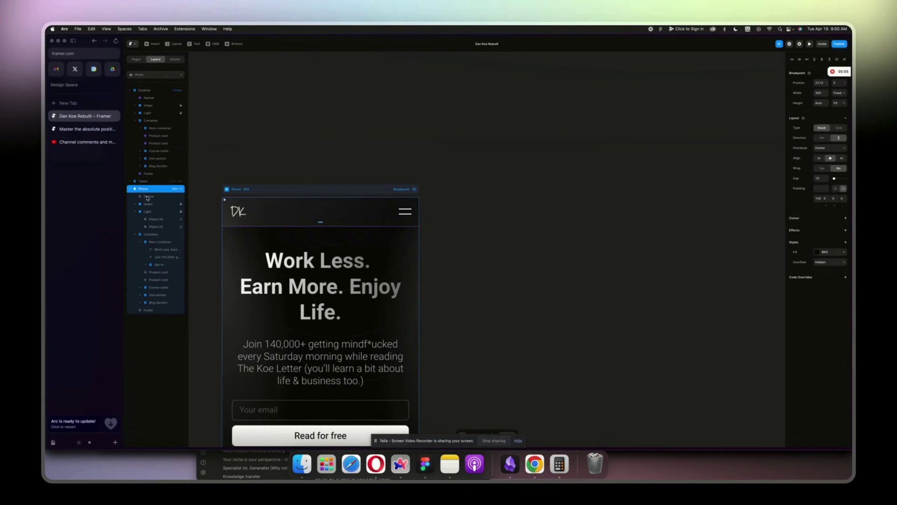
pyautogui.click(148, 211)
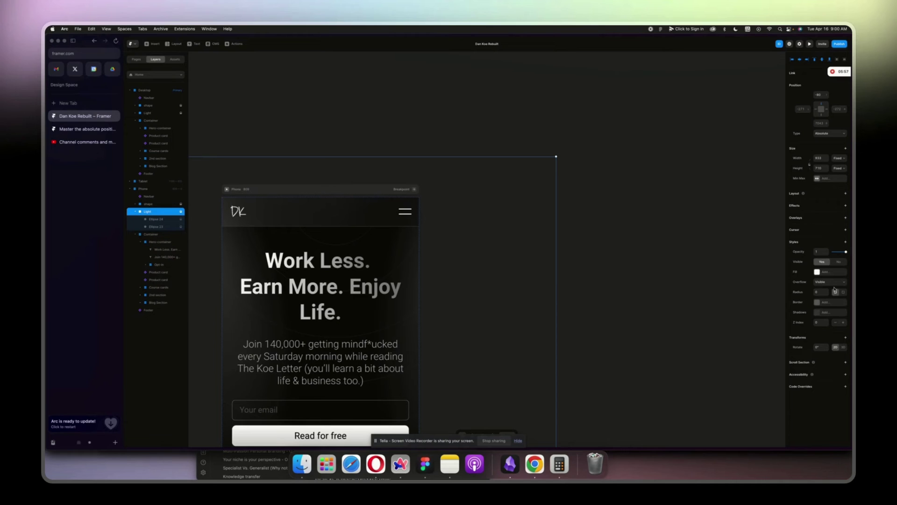
pyautogui.click(838, 262)
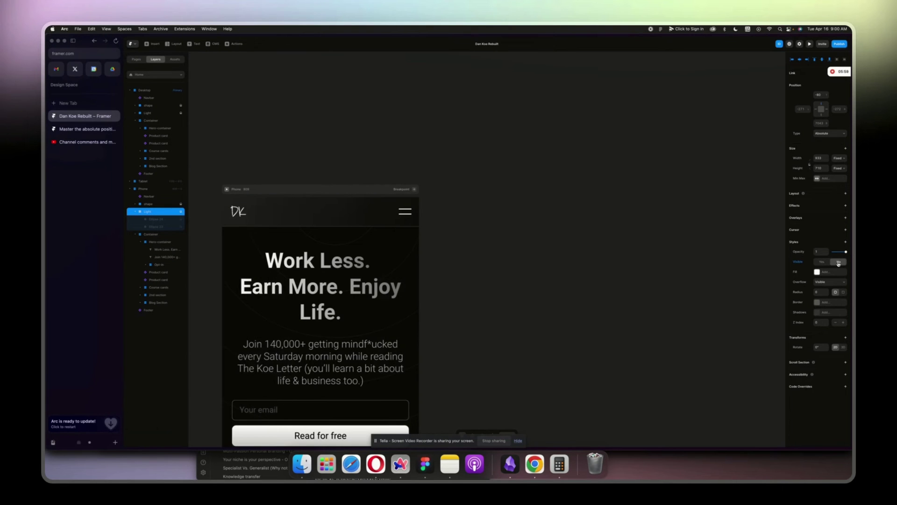
pyautogui.click(821, 262)
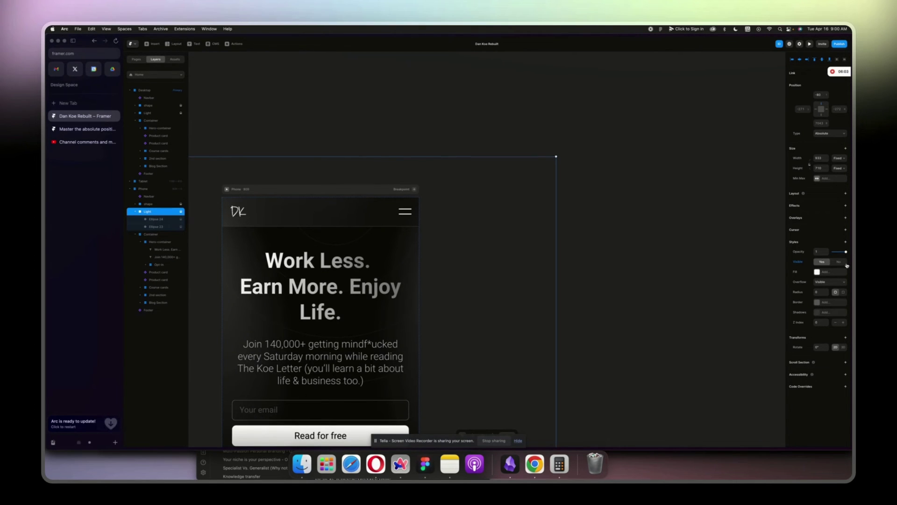
pyautogui.click(839, 262)
pyautogui.click(821, 263)
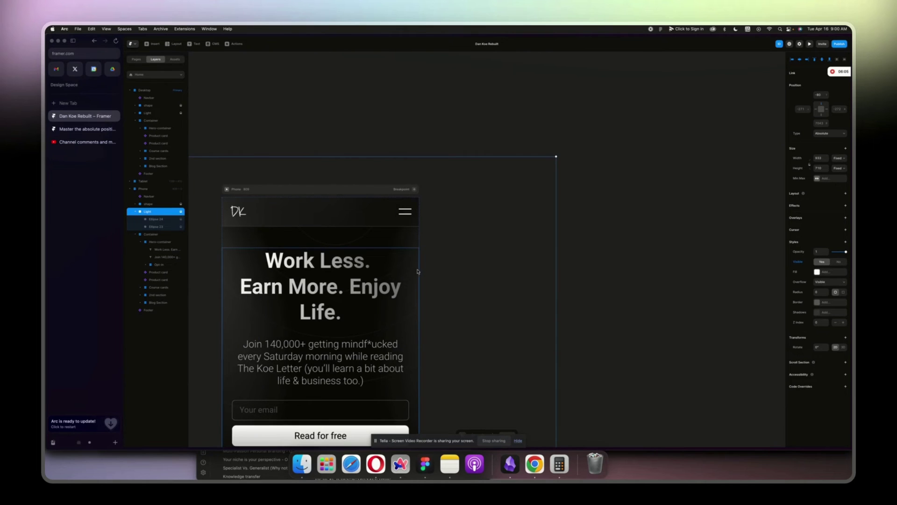
# Step: Set the phone Ellipse 24 beam's width to 100 and stretch it to about 125 × 314
pyautogui.hscroll(-3, 418, 271)
pyautogui.click(164, 220)
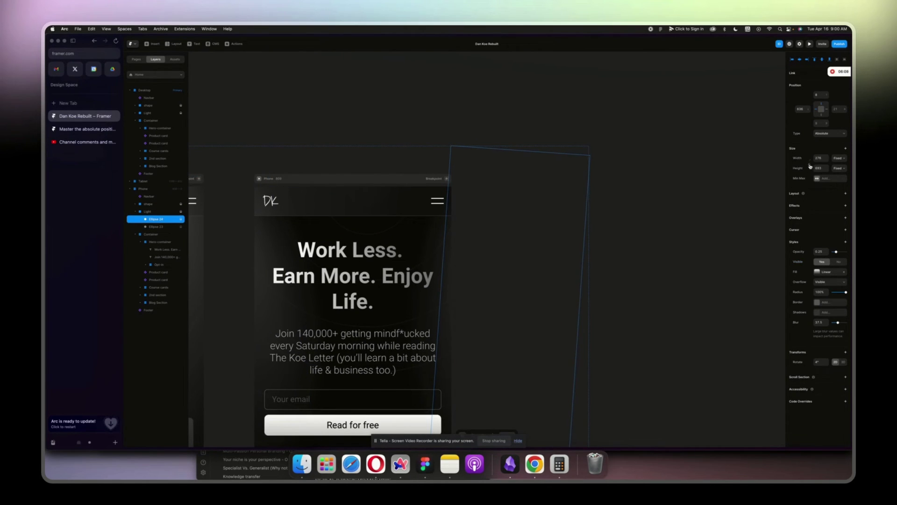
pyautogui.click(821, 159)
pyautogui.write('100')
pyautogui.press('Return')
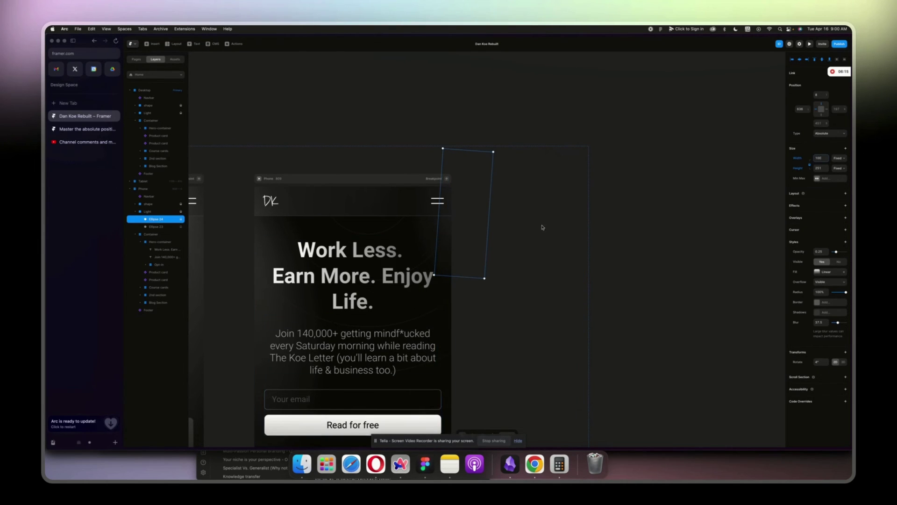
pyautogui.moveTo(459, 277); pyautogui.dragTo(451, 333)
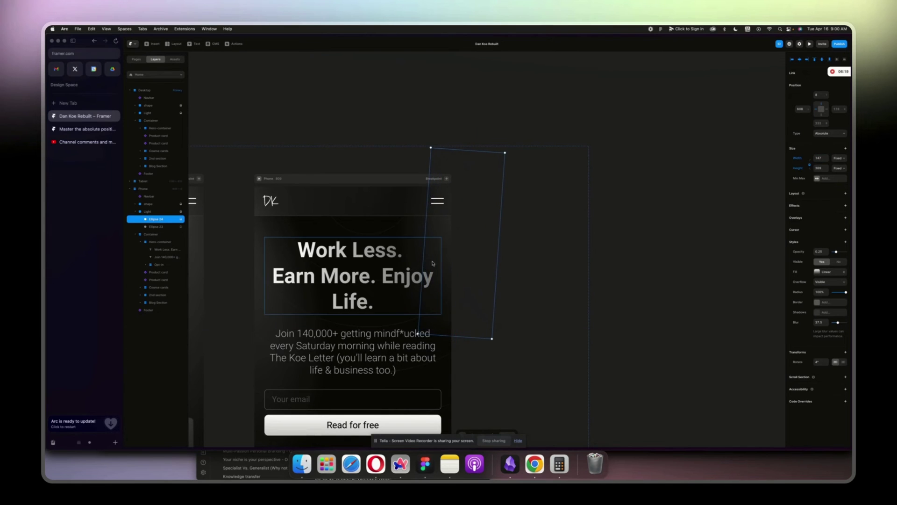
pyautogui.press('Escape')
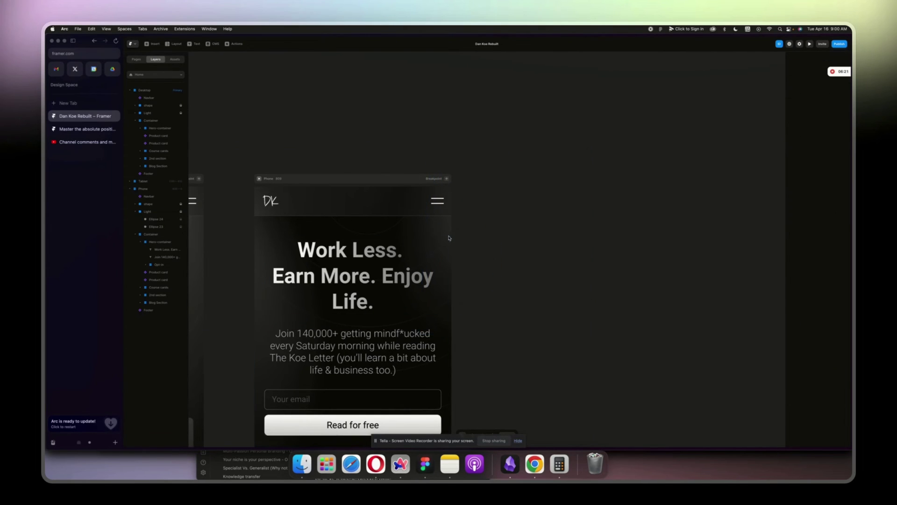
# Step: Move Ellipse 24 slightly left and set its width to 150
pyautogui.click(182, 213)
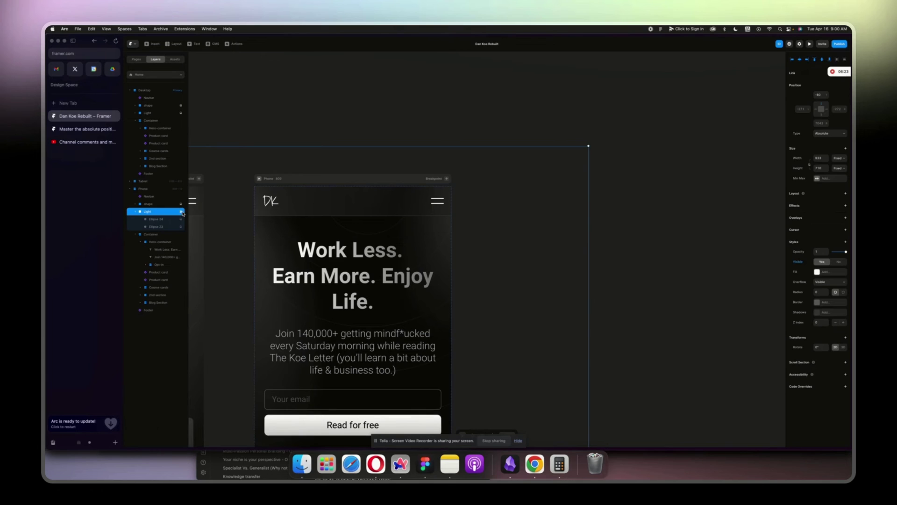
pyautogui.click(166, 219)
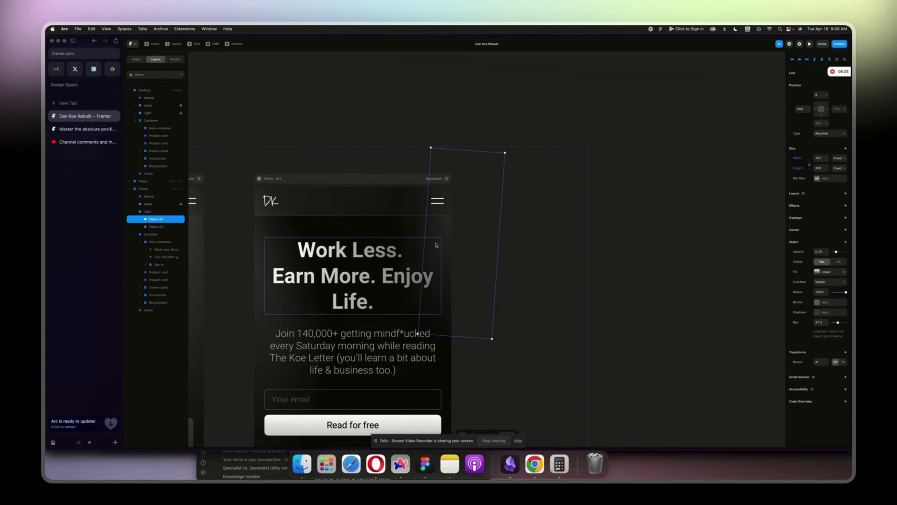
pyautogui.moveTo(442, 229); pyautogui.dragTo(405, 230)
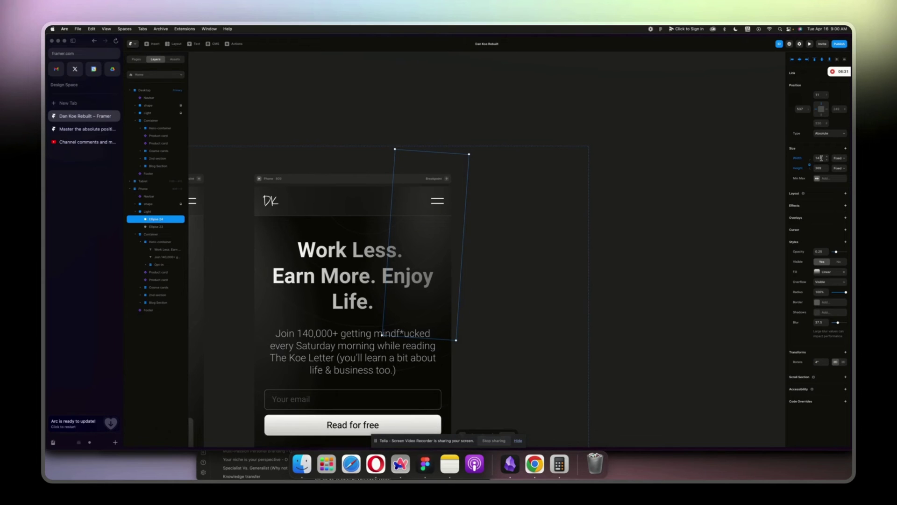
pyautogui.write('150')
pyautogui.press('Return')
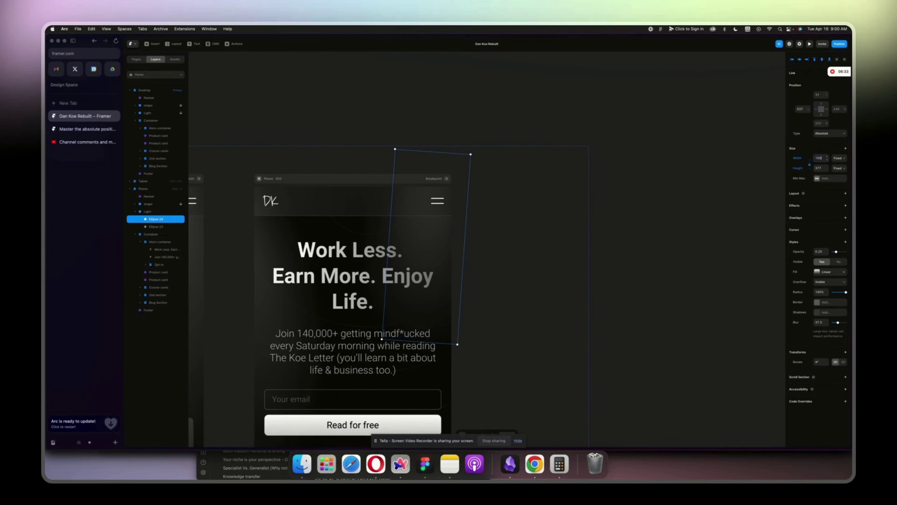
# Step: Lock Ellipse 23's proportions and set its width to 150
pyautogui.click(165, 228)
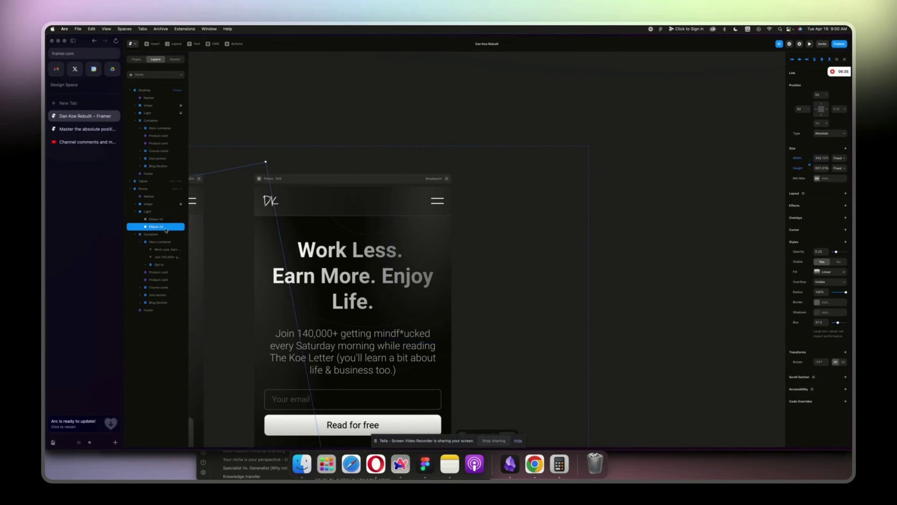
pyautogui.click(810, 165)
pyautogui.click(821, 158)
pyautogui.write('150')
pyautogui.press('Return')
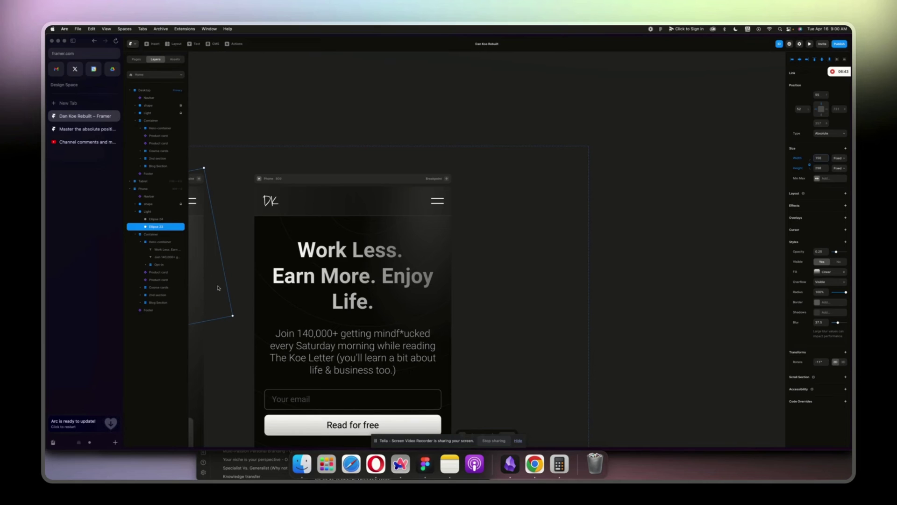
pyautogui.moveTo(218, 288); pyautogui.dragTo(232, 288)
# Step: Nudge Ellipse 23 right toward the hero and lengthen it downward to height 316
pyautogui.click(217, 260)
pyautogui.hotkey('shift', 'Right')
pyautogui.hotkey('shift', 'Right')
pyautogui.hotkey('shift', 'Right')
pyautogui.hotkey('shift', 'Right')
pyautogui.hotkey('shift', 'Right')
pyautogui.hotkey('shift', 'Right')
pyautogui.hotkey('shift', 'Right')
pyautogui.hotkey('shift', 'Right')
pyautogui.hotkey('shift', 'Right')
pyautogui.hotkey('shift', 'Right')
pyautogui.hotkey('shift', 'Right')
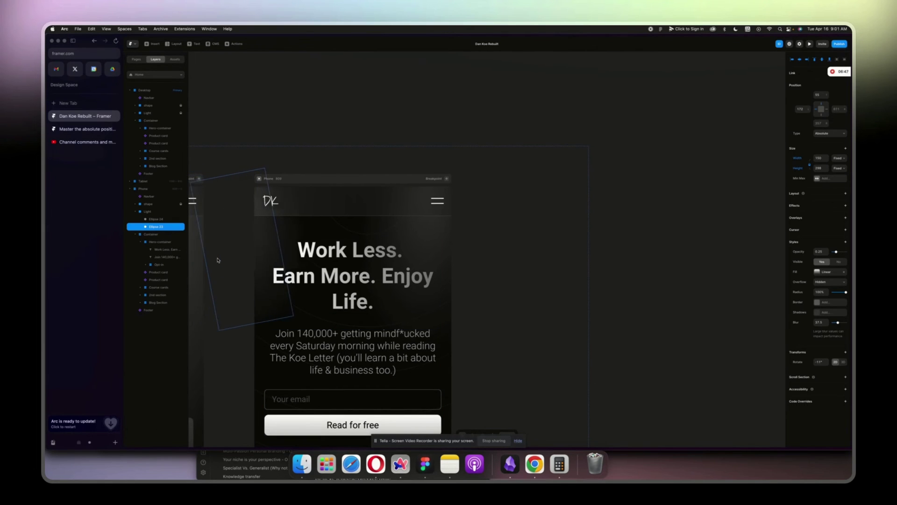
pyautogui.hotkey('shift', 'Right')
pyautogui.hotkey('shift', 'Right')
pyautogui.hotkey('shift', 'Right')
pyautogui.hotkey('shift', 'Right')
pyautogui.hotkey('shift', 'Right')
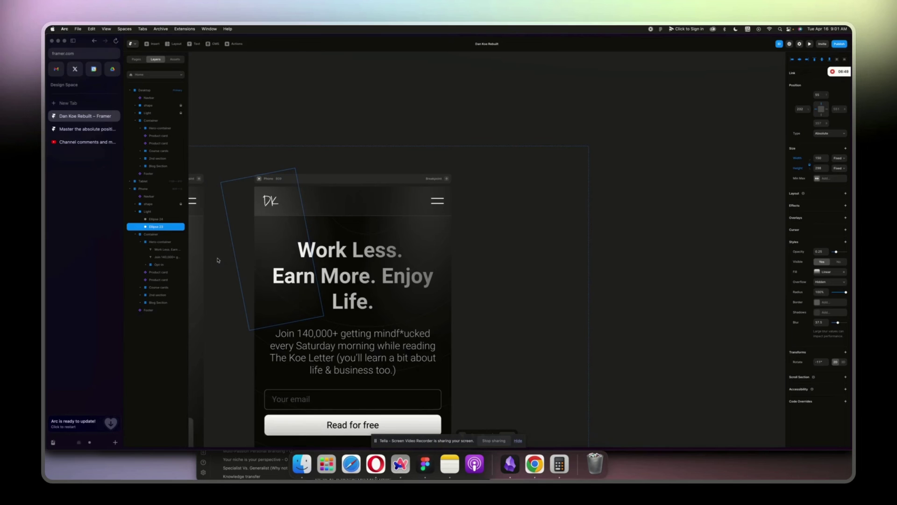
pyautogui.hotkey('shift', 'Right')
pyautogui.hotkey('shift', 'Left')
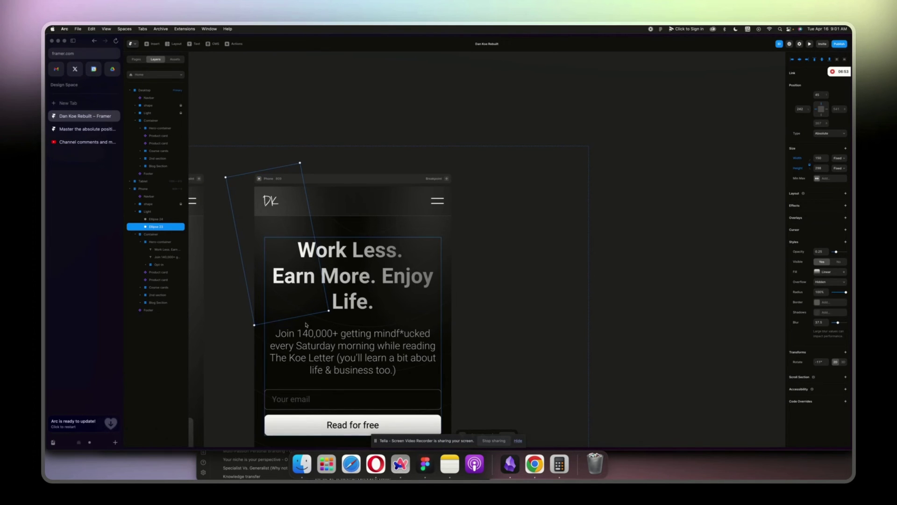
pyautogui.moveTo(304, 320); pyautogui.dragTo(310, 363)
pyautogui.press('super+z')
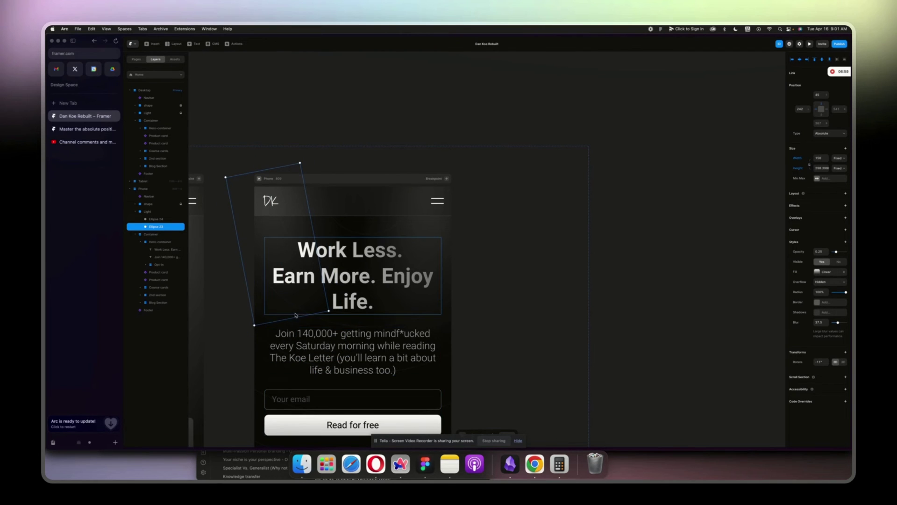
pyautogui.moveTo(296, 317); pyautogui.dragTo(312, 380)
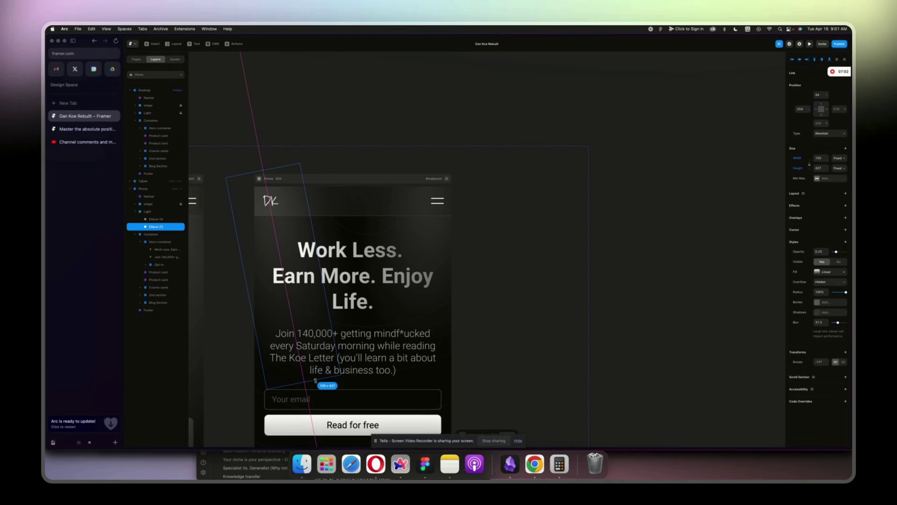
# Step: Unlock Ellipse 24's proportions and stretch it taller, to roughly 150 × 512
pyautogui.click(436, 235)
pyautogui.click(809, 165)
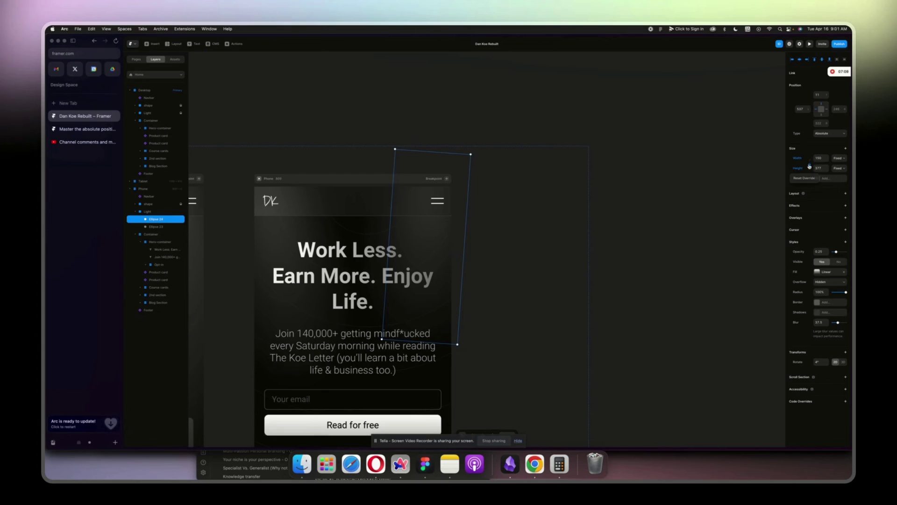
pyautogui.moveTo(452, 344); pyautogui.dragTo(423, 412)
pyautogui.click(712, 281)
pyautogui.hscroll(-5, 712, 282)
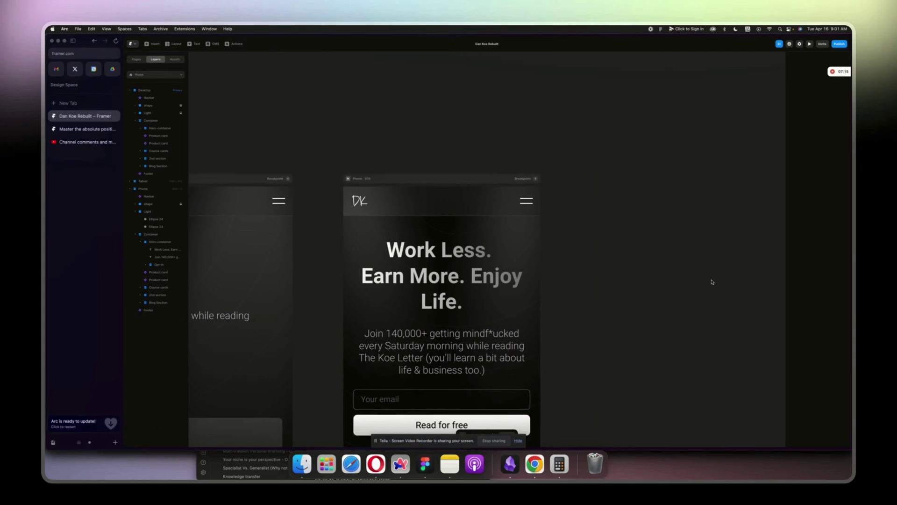
pyautogui.press('super+minus')
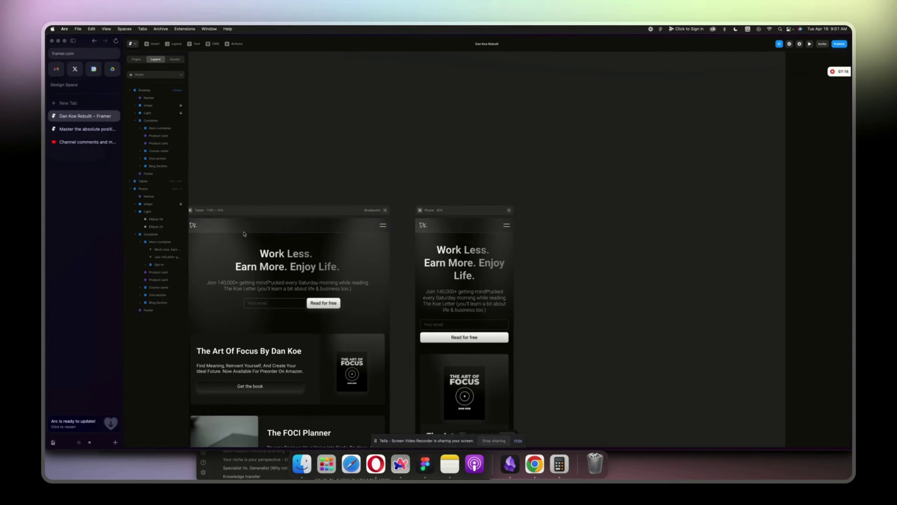
pyautogui.click(180, 216)
pyautogui.rightClick(180, 215)
pyautogui.moveTo(197, 329)
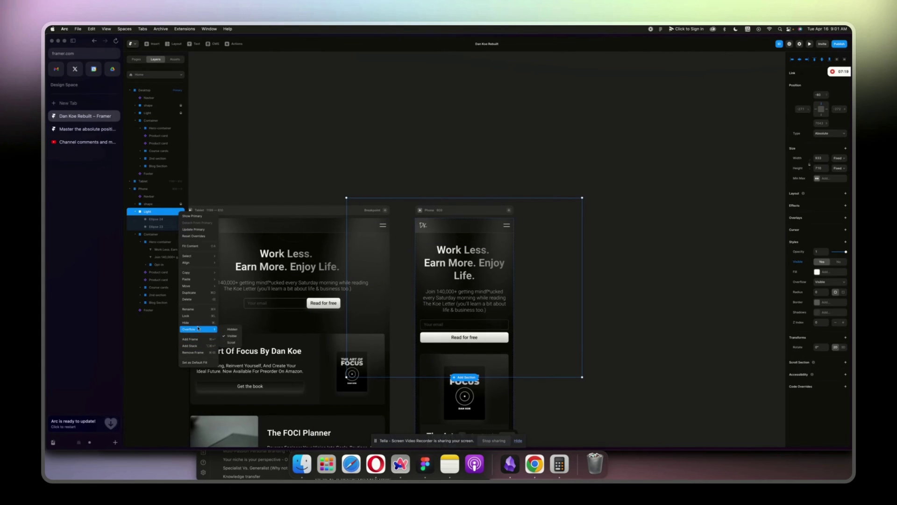
pyautogui.click(367, 367)
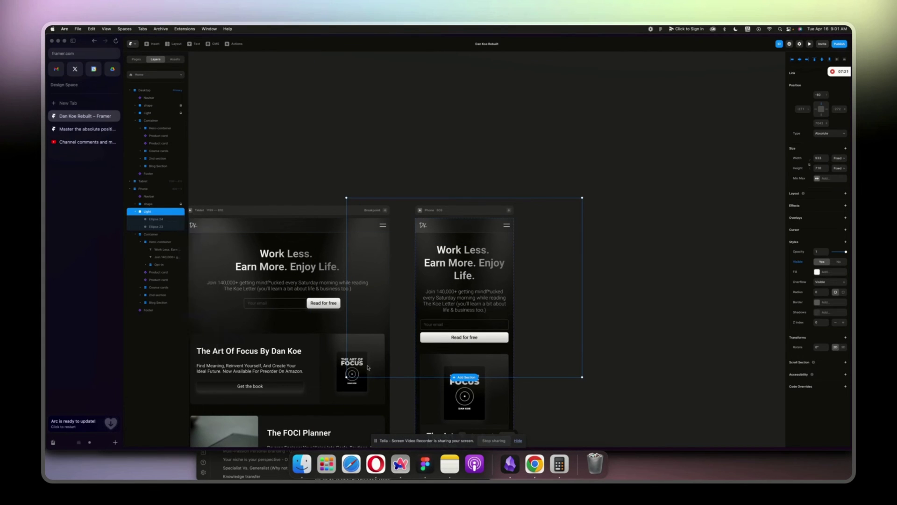
pyautogui.click(663, 313)
pyautogui.hscroll(-5, 608, 313)
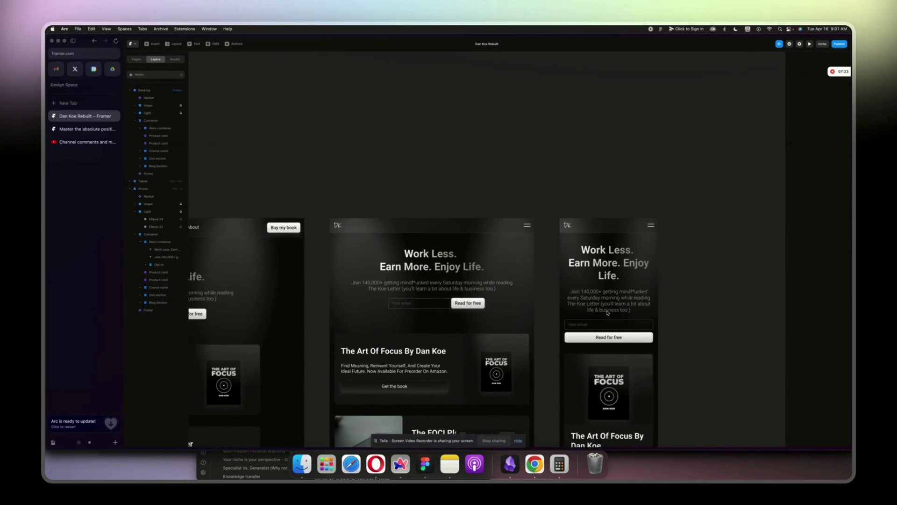
pyautogui.hscroll(5, 608, 313)
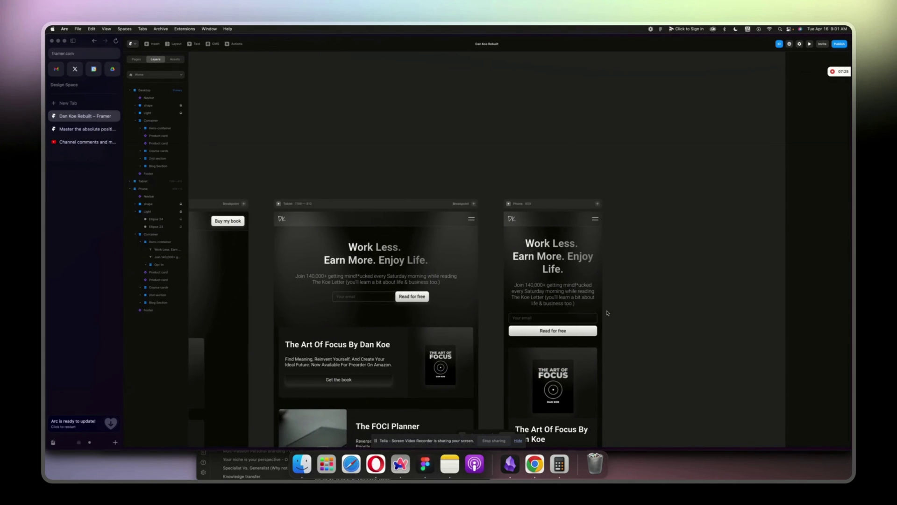
pyautogui.hscroll(-8, 607, 313)
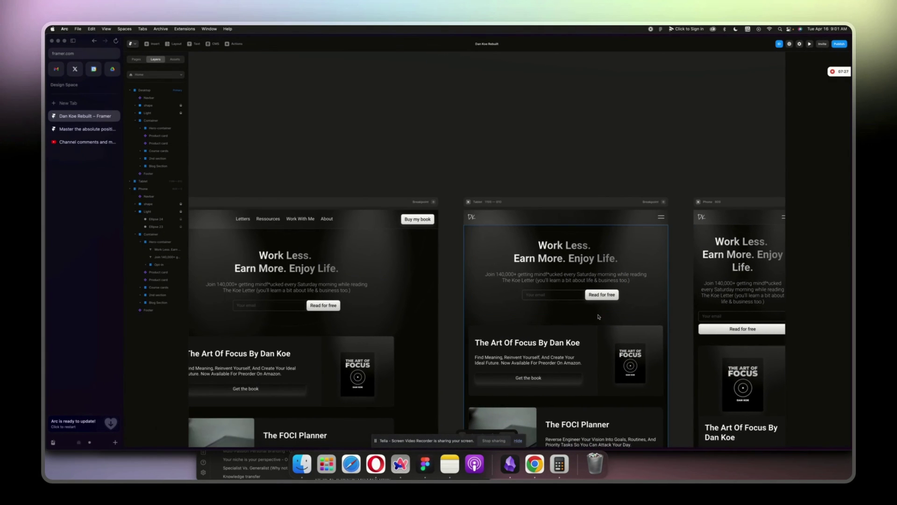
pyautogui.scroll(-15, 599, 316)
pyautogui.hscroll(-5, 598, 316)
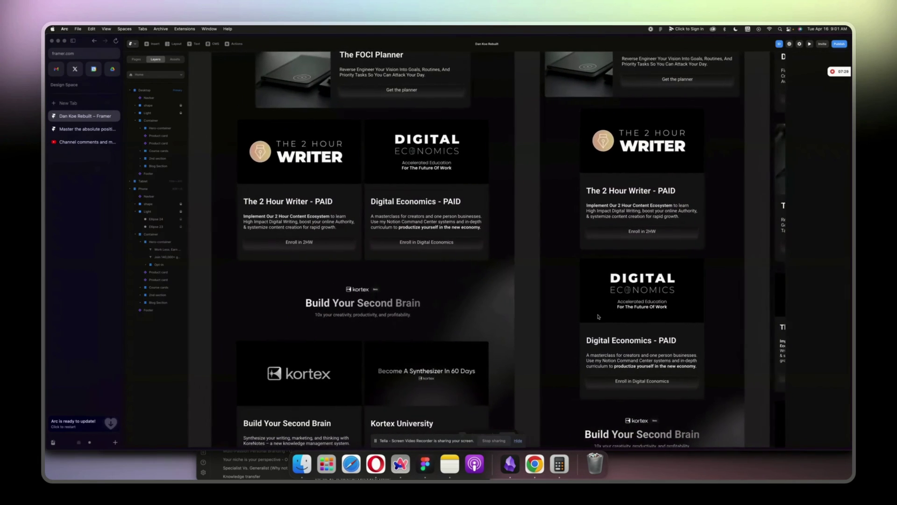
# Step: Hide and re-show the rotated Second Brain light beam to compare, leaving it visible
pyautogui.click(533, 310)
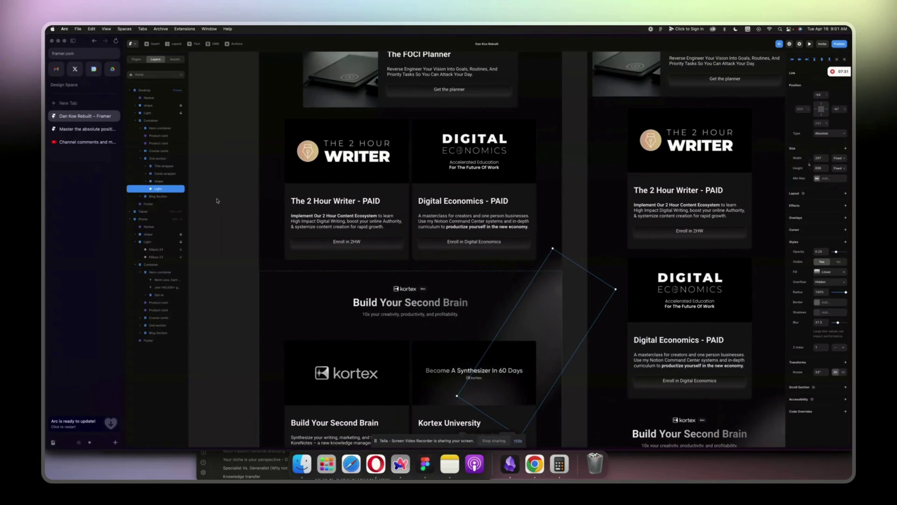
pyautogui.scroll(-10, 426, 269)
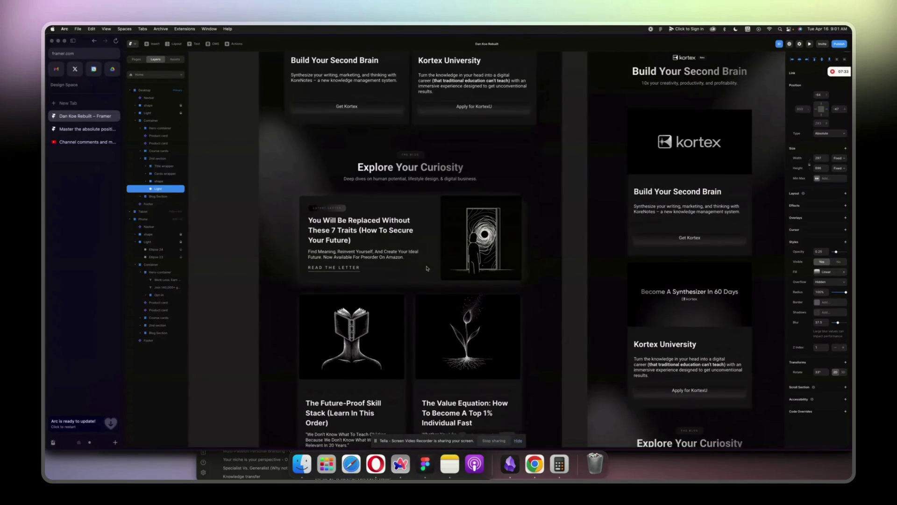
pyautogui.scroll(1, 426, 269)
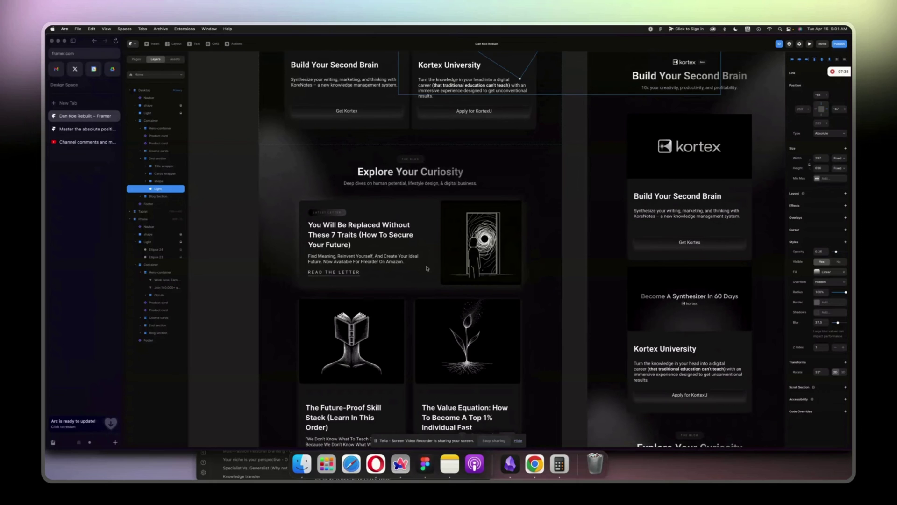
pyautogui.click(841, 263)
pyautogui.scroll(7, 510, 232)
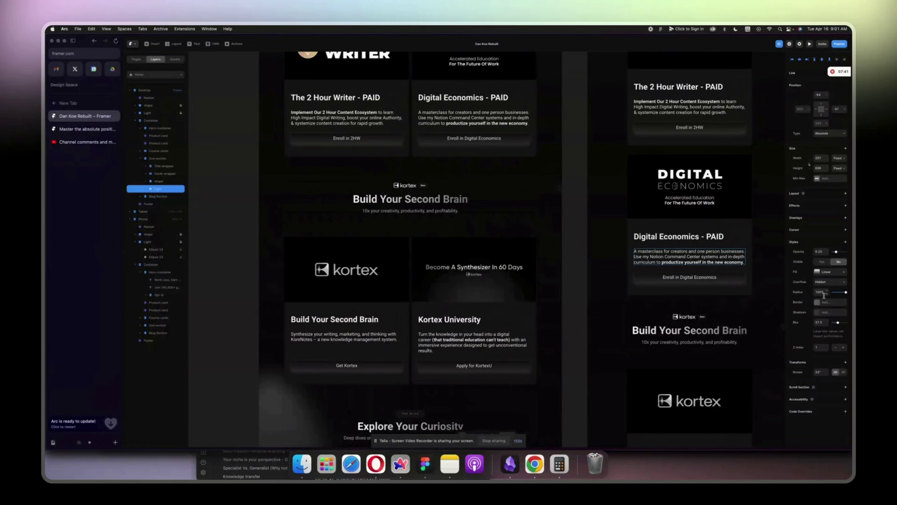
pyautogui.click(822, 262)
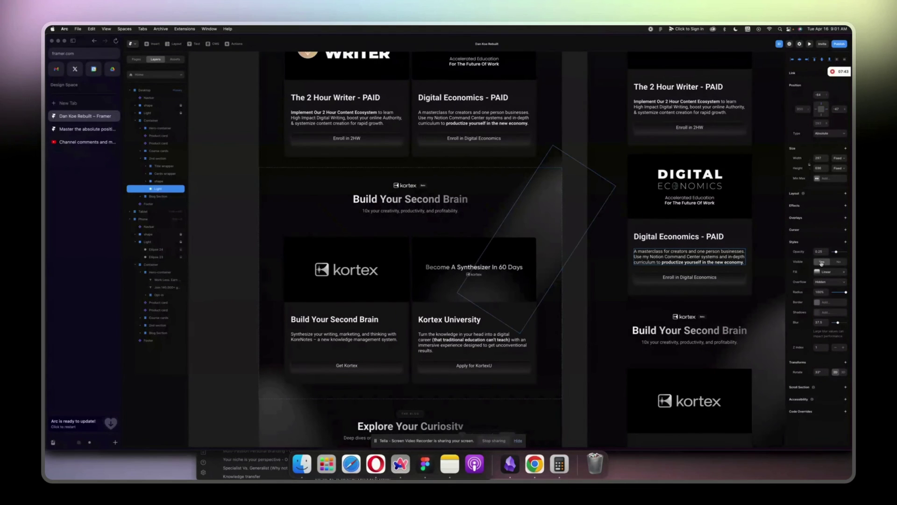
pyautogui.click(583, 261)
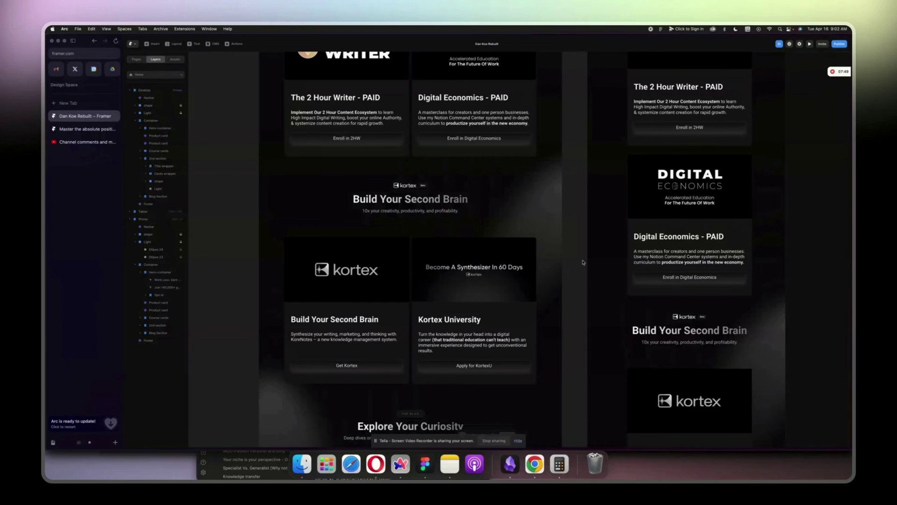
pyautogui.click(544, 213)
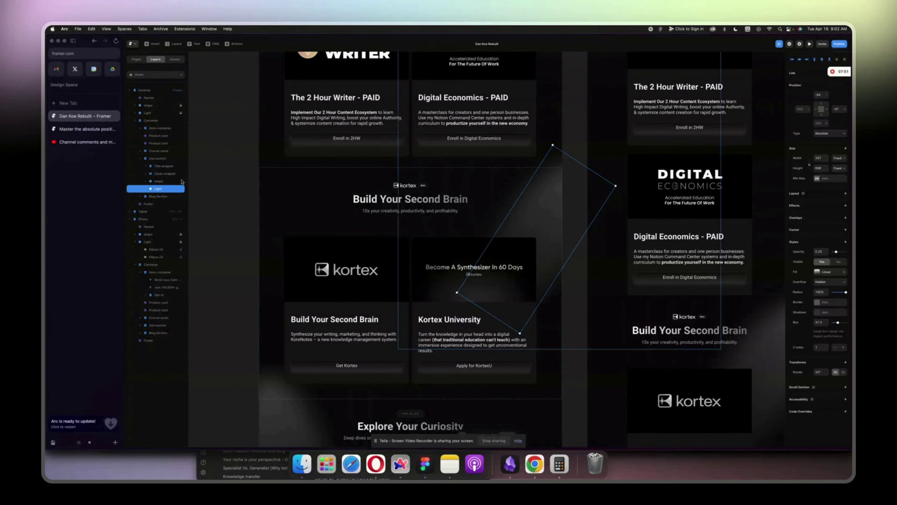
pyautogui.moveTo(162, 191); pyautogui.dragTo(171, 172)
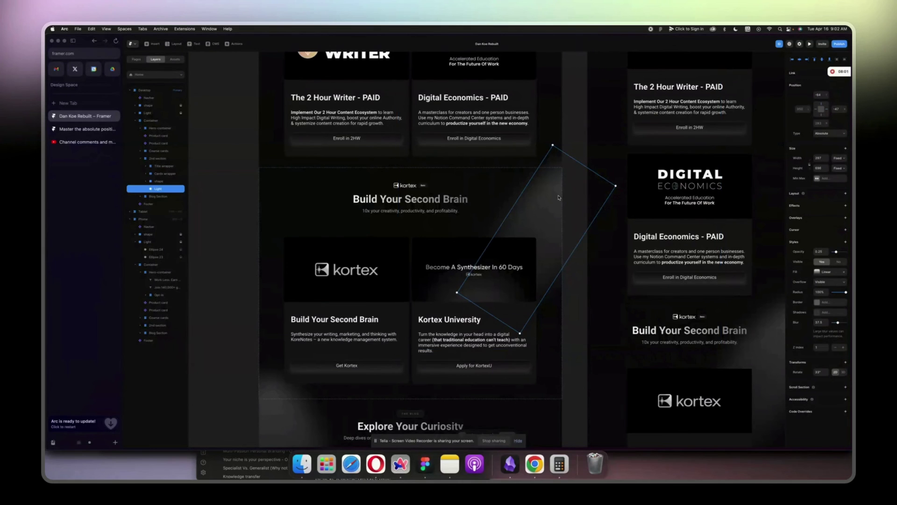
pyautogui.scroll(20, 559, 198)
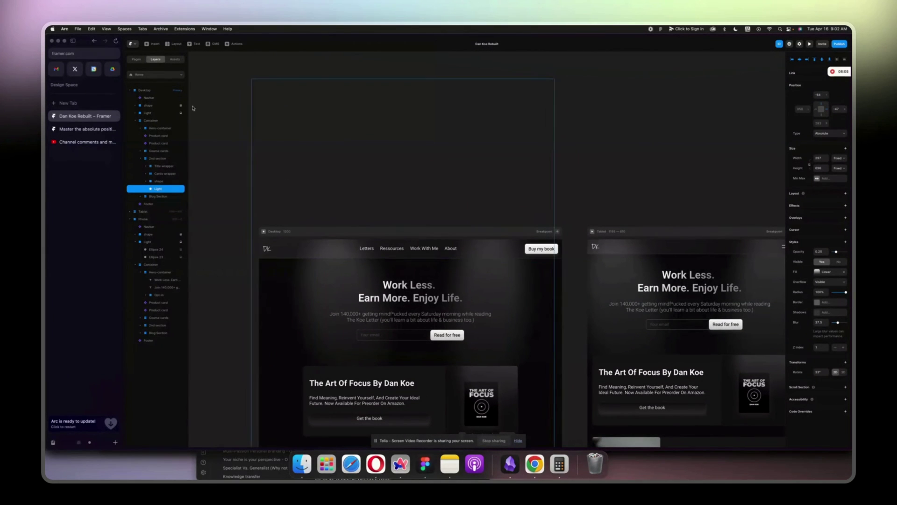
pyautogui.click(145, 114)
pyautogui.click(136, 115)
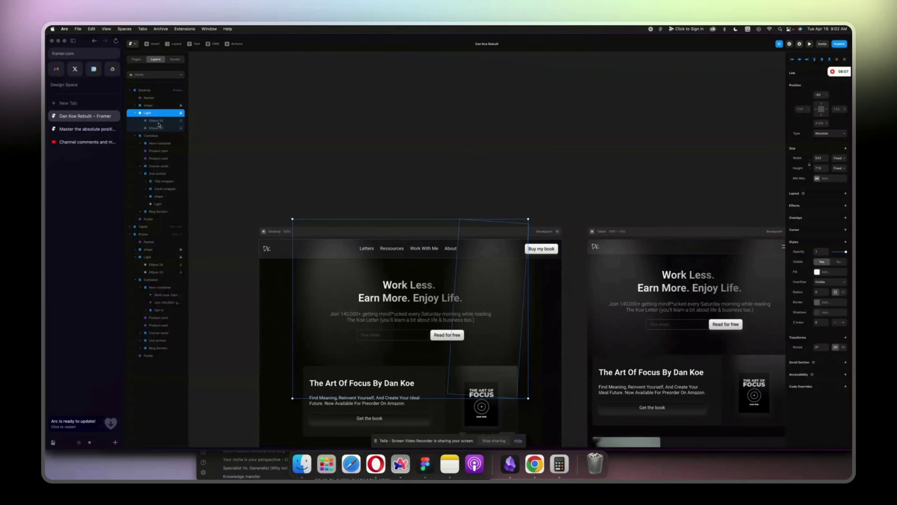
pyautogui.click(158, 122)
pyautogui.scroll(-15, 517, 153)
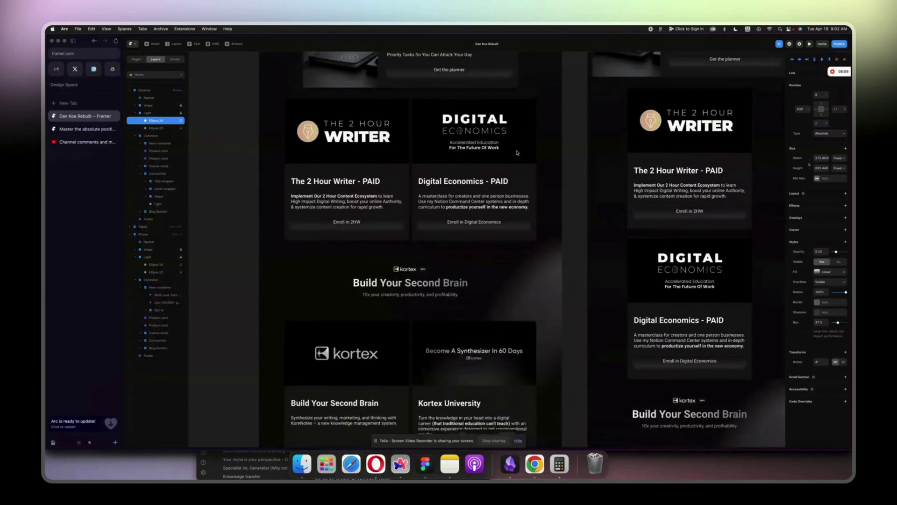
pyautogui.scroll(2, 516, 152)
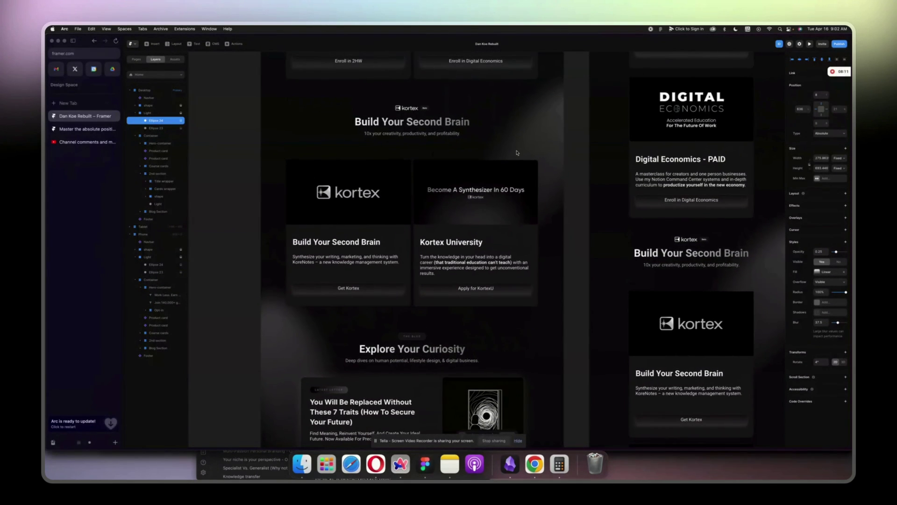
pyautogui.scroll(-5, 295, 131)
pyautogui.scroll(-5, 295, 131)
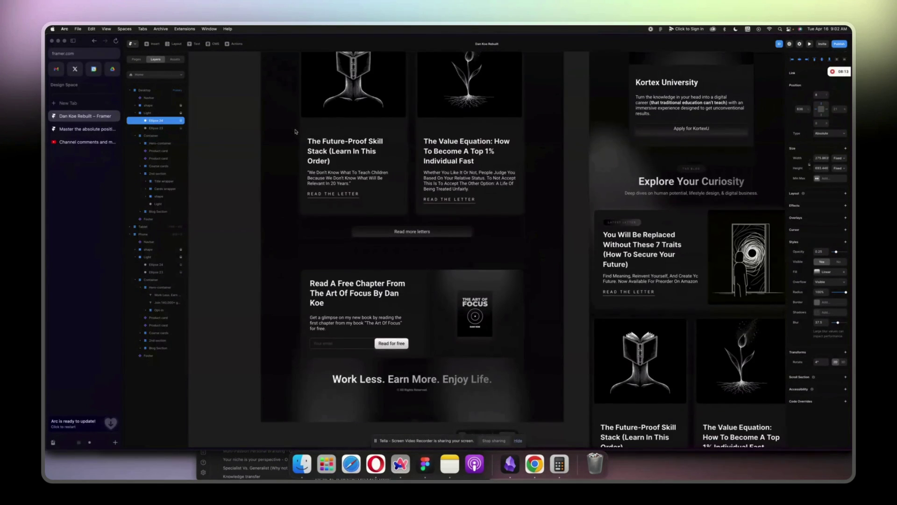
pyautogui.click(281, 194)
pyautogui.scroll(3, 306, 234)
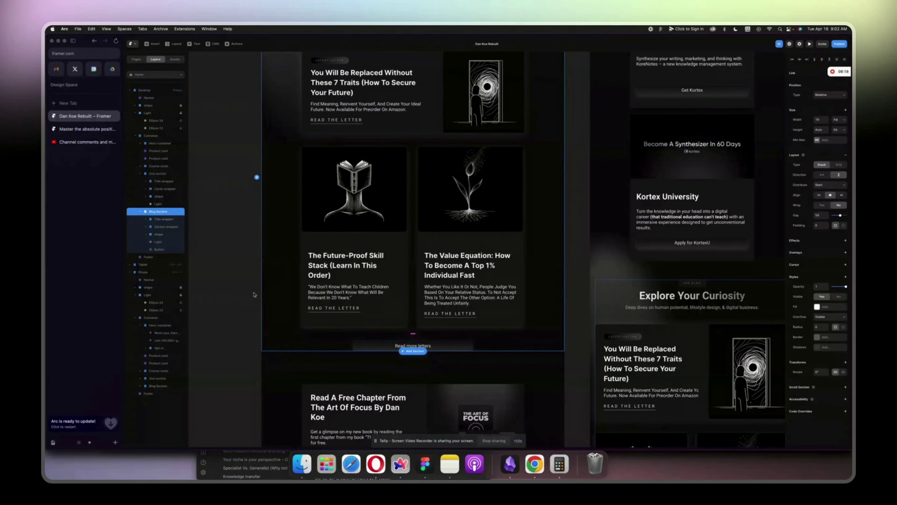
# Step: Take the light ellipse below Read more letters out of the layout flow and rotate it about -84°
pyautogui.click(416, 388)
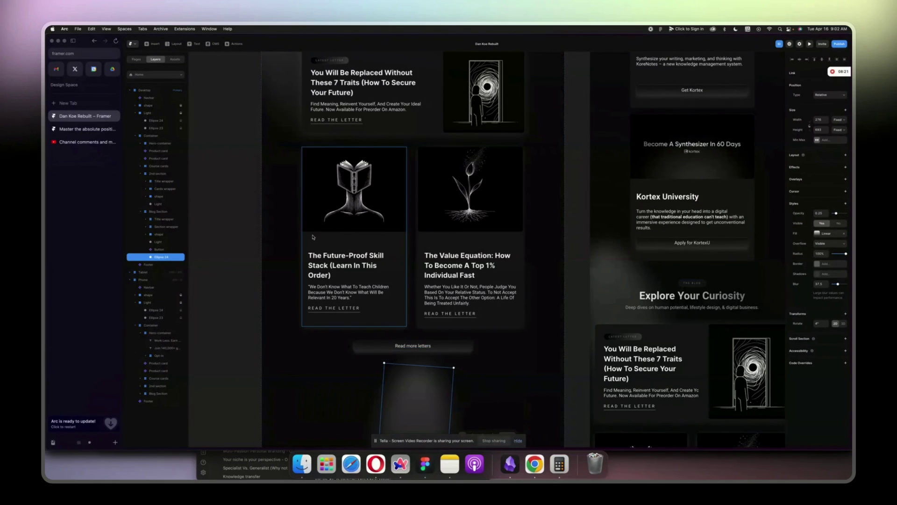
pyautogui.scroll(-3, 607, 276)
pyautogui.click(828, 95)
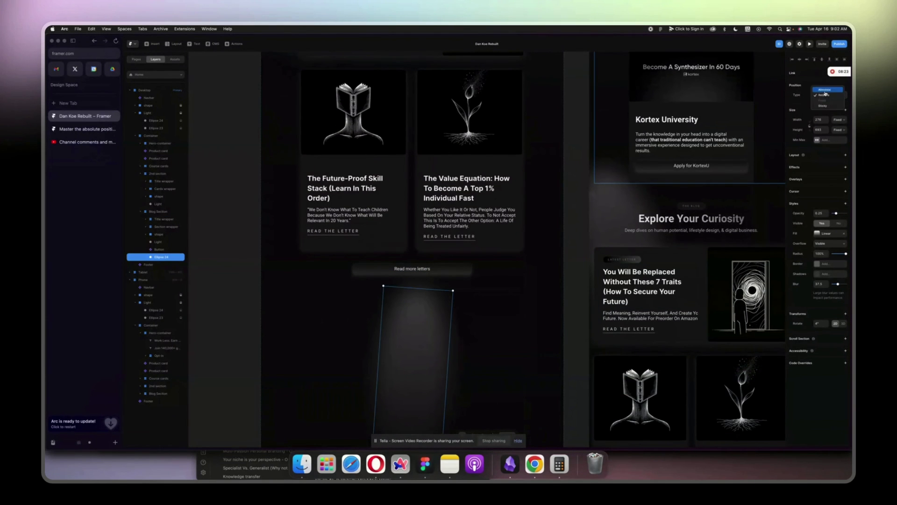
pyautogui.click(825, 90)
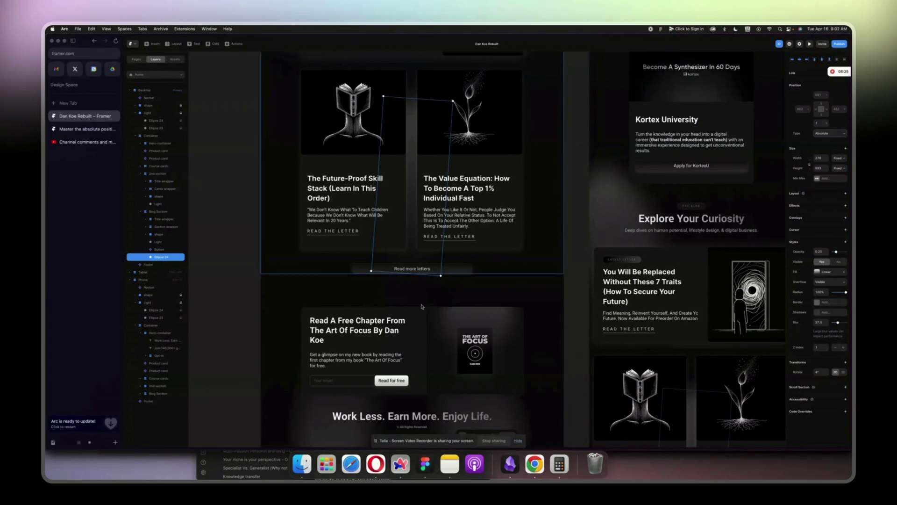
pyautogui.scroll(1, 344, 276)
pyautogui.hscroll(-3, 344, 277)
pyautogui.scroll(2, 344, 277)
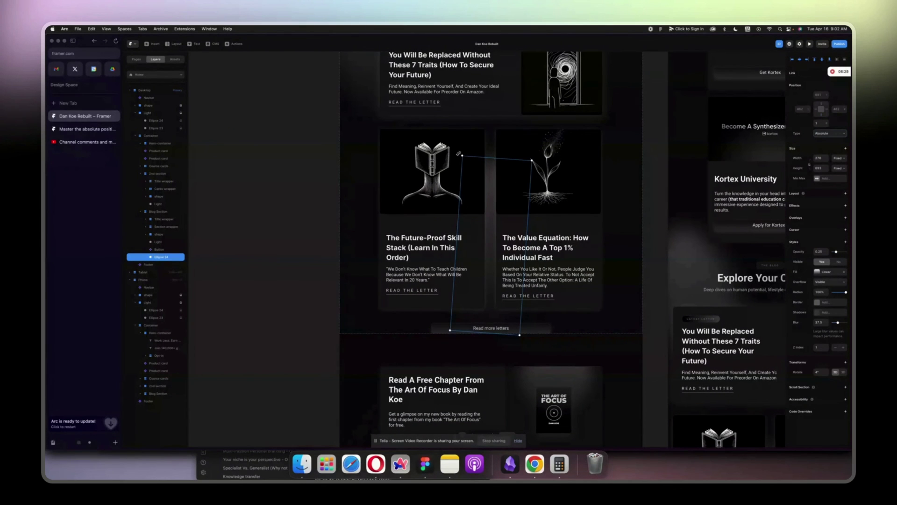
pyautogui.moveTo(463, 156); pyautogui.dragTo(456, 364)
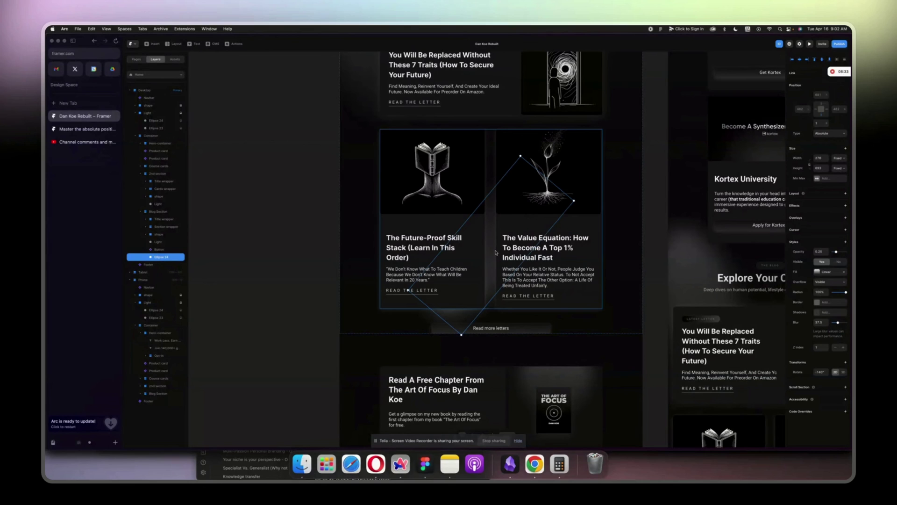
# Step: Pick out the Blog Section's light layer in the Layers panel
pyautogui.click(495, 254)
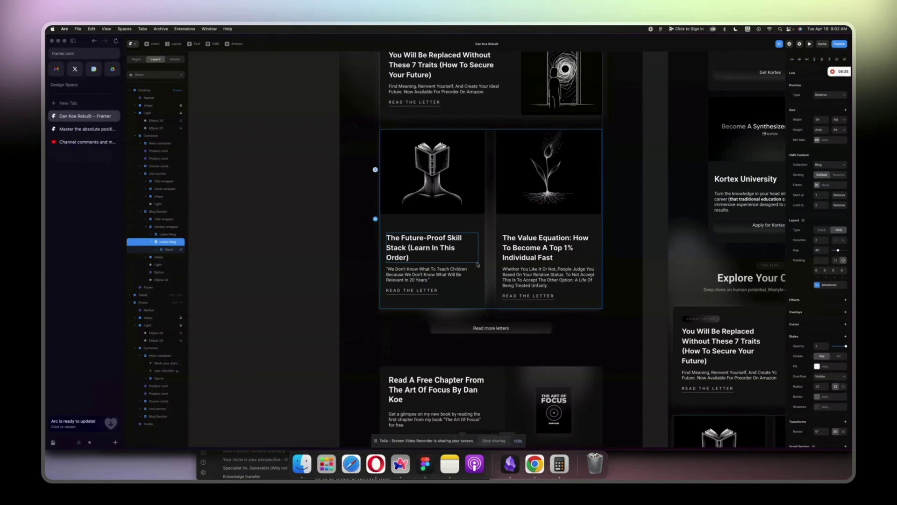
pyautogui.click(159, 256)
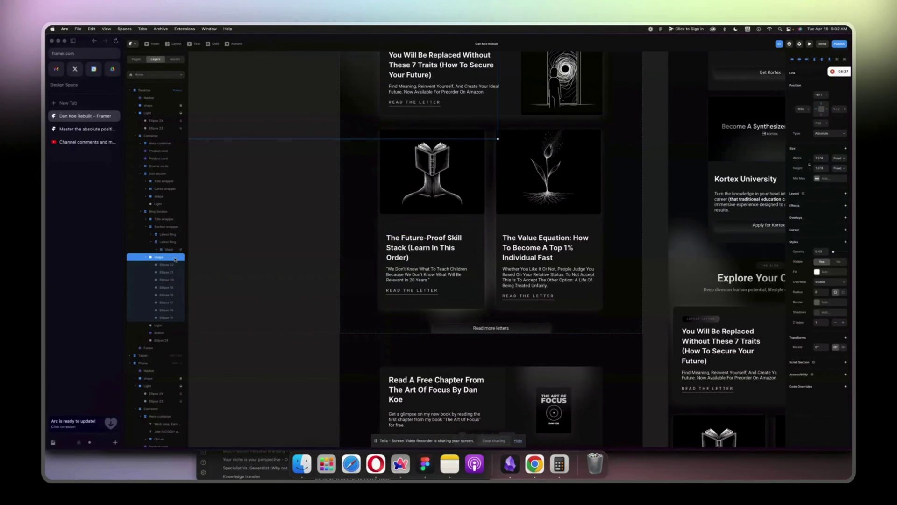
pyautogui.click(160, 332)
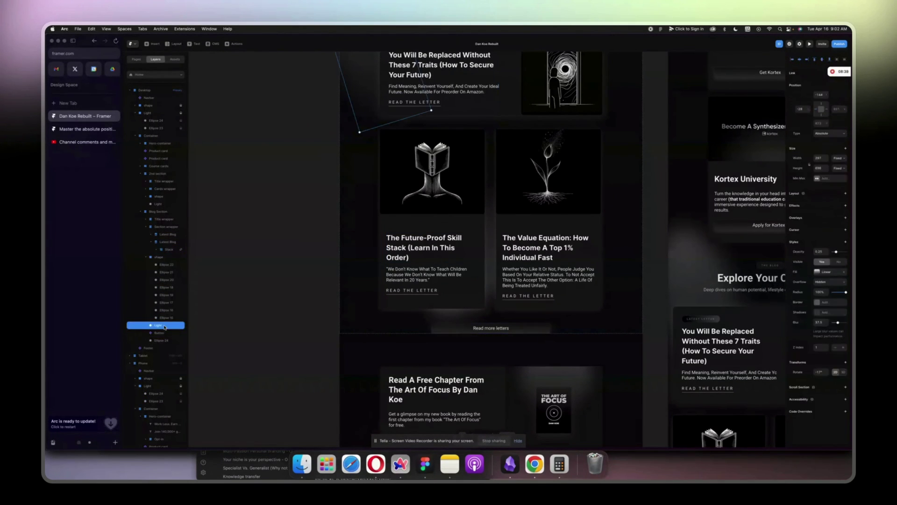
pyautogui.click(159, 325)
pyautogui.click(163, 342)
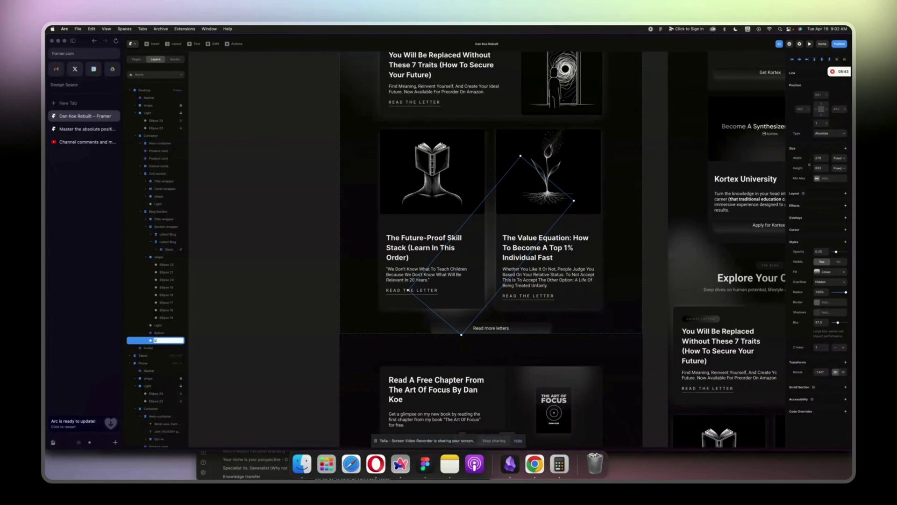
# Step: Nudge the rotated light beam left and slightly down
pyautogui.hotkey('shift', 'Left')
pyautogui.hotkey('shift', 'Left')
pyautogui.hotkey('shift', 'Left')
pyautogui.hotkey('shift', 'Left')
pyautogui.hotkey('shift', 'Left')
pyautogui.hotkey('shift', 'Left')
pyautogui.hotkey('shift', 'Left')
pyautogui.hotkey('shift', 'Left')
pyautogui.hotkey('shift', 'Left')
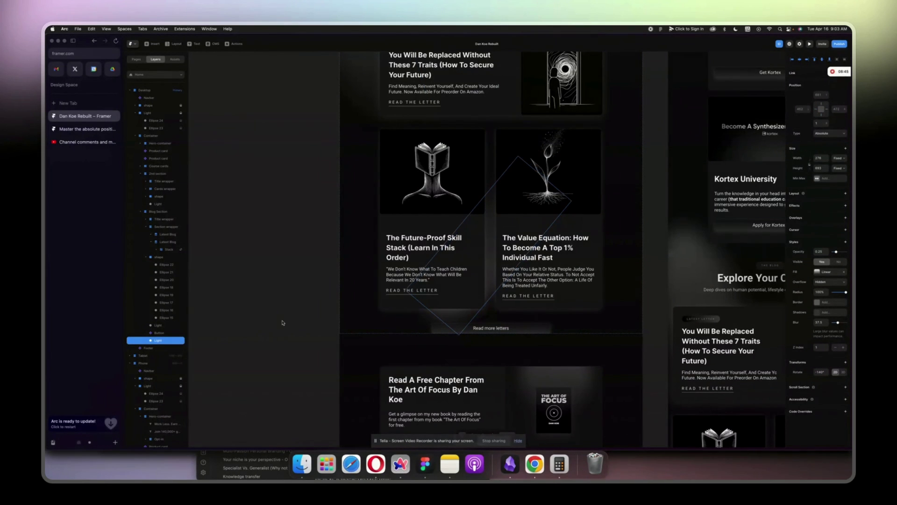
pyautogui.hotkey('shift', 'Left')
pyautogui.hotkey('shift', 'Left')
pyautogui.hotkey('shift', 'Left')
pyautogui.hotkey('shift', 'Left')
pyautogui.hotkey('shift', 'Left')
pyautogui.hotkey('shift', 'Left')
pyautogui.hotkey('shift', 'Left')
pyautogui.hotkey('shift', 'Left')
pyautogui.hotkey('shift', 'Left')
pyautogui.hotkey('shift', 'Left')
pyautogui.hotkey('shift', 'Left')
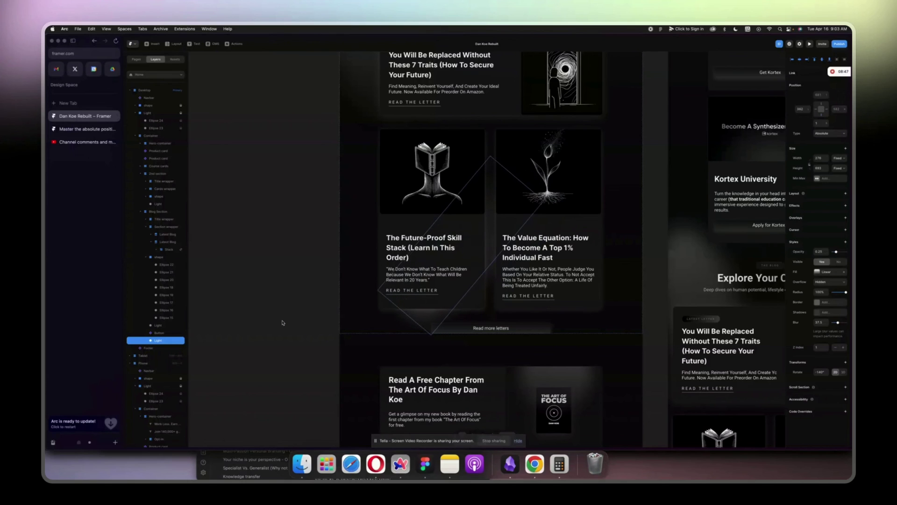
pyautogui.hotkey('shift', 'Left')
pyautogui.hotkey('shift', 'Left')
pyautogui.hotkey('shift', 'Left')
pyautogui.hotkey('shift', 'Left')
pyautogui.hotkey('shift', 'Left')
pyautogui.hotkey('shift', 'Left')
pyautogui.hotkey('shift', 'Left')
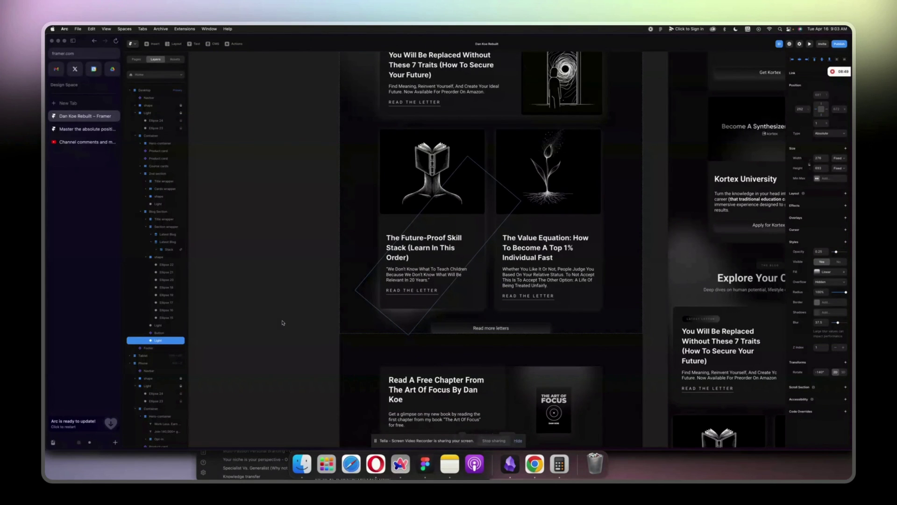
pyautogui.hotkey('shift', 'Left')
pyautogui.hotkey('shift', 'Left')
pyautogui.hotkey('shift', 'Left')
pyautogui.hotkey('shift', 'Left')
pyautogui.hotkey('shift', 'Left')
pyautogui.hotkey('shift', 'Left')
pyautogui.hotkey('shift', 'Left')
pyautogui.hotkey('shift', 'Left')
pyautogui.hotkey('shift', 'Left')
pyautogui.hotkey('shift', 'Left')
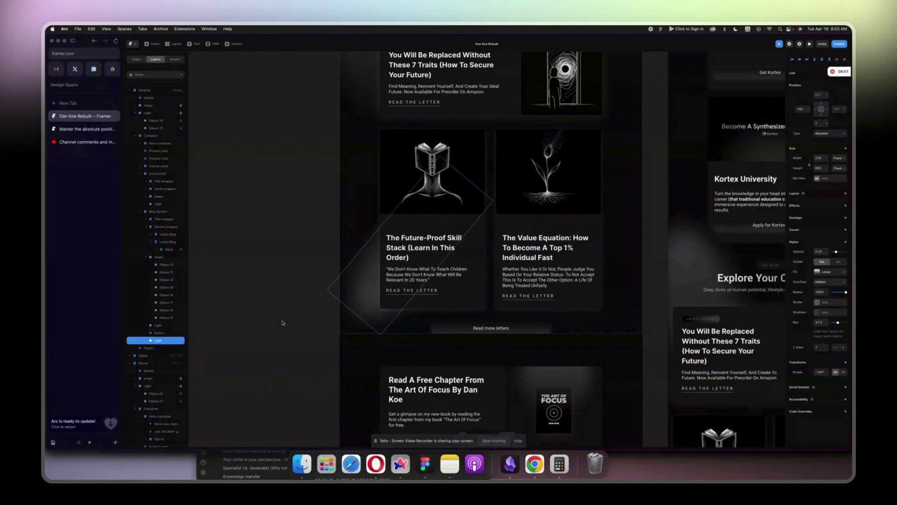
pyautogui.hotkey('shift', 'Down')
pyautogui.hotkey('shift', 'Down')
pyautogui.hotkey('shift', 'Down')
pyautogui.hotkey('shift', 'Down')
pyautogui.hotkey('shift', 'Left')
pyautogui.hotkey('shift', 'Left')
pyautogui.hotkey('shift', 'Left')
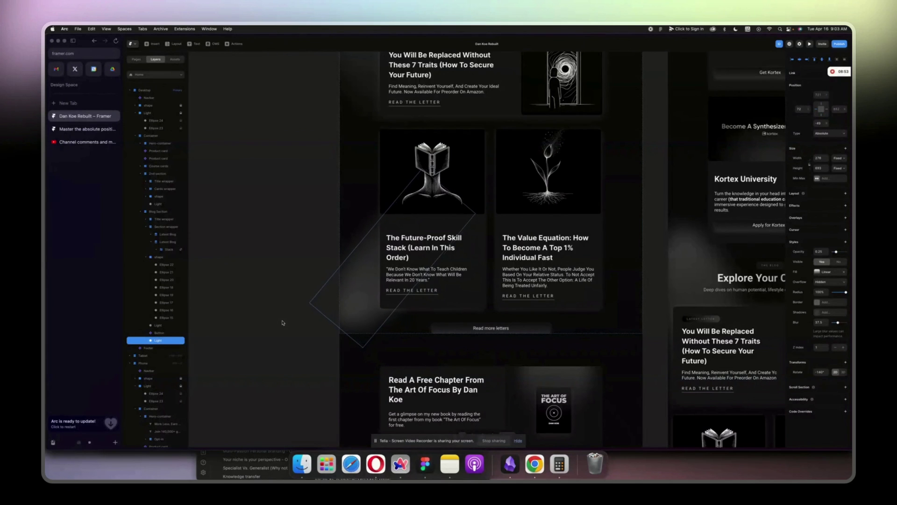
pyautogui.hotkey('shift', 'Down')
pyautogui.hotkey('shift', 'Down')
pyautogui.hotkey('shift', 'Down')
pyautogui.hotkey('shift', 'Down')
pyautogui.hotkey('shift', 'Down')
pyautogui.hotkey('shift', 'Down')
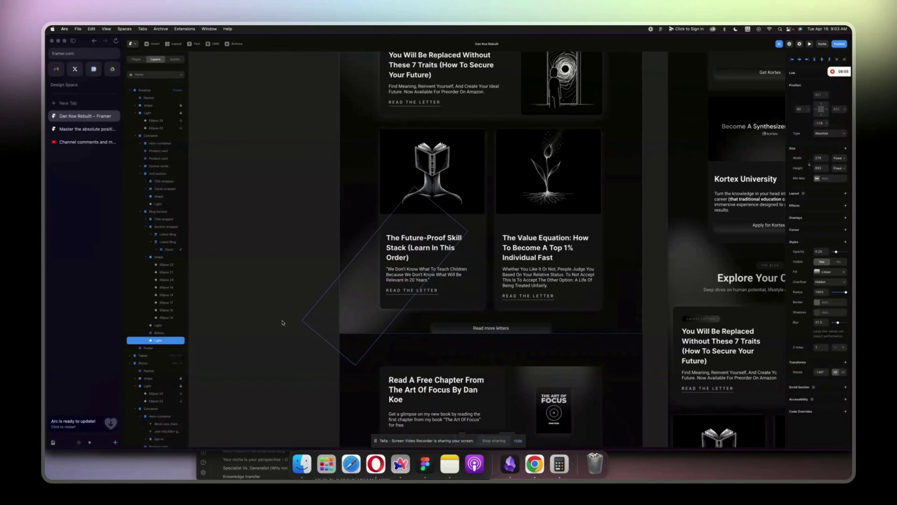
pyautogui.hscroll(5, 282, 322)
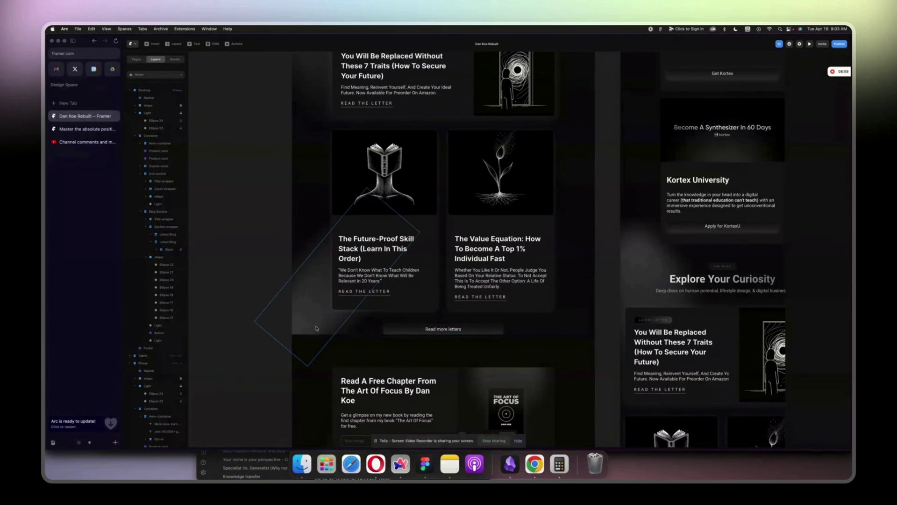
# Step: Delete the selected rotated Light shape at the end of the blog section
pyautogui.press('Delete')
pyautogui.scroll(5, 316, 329)
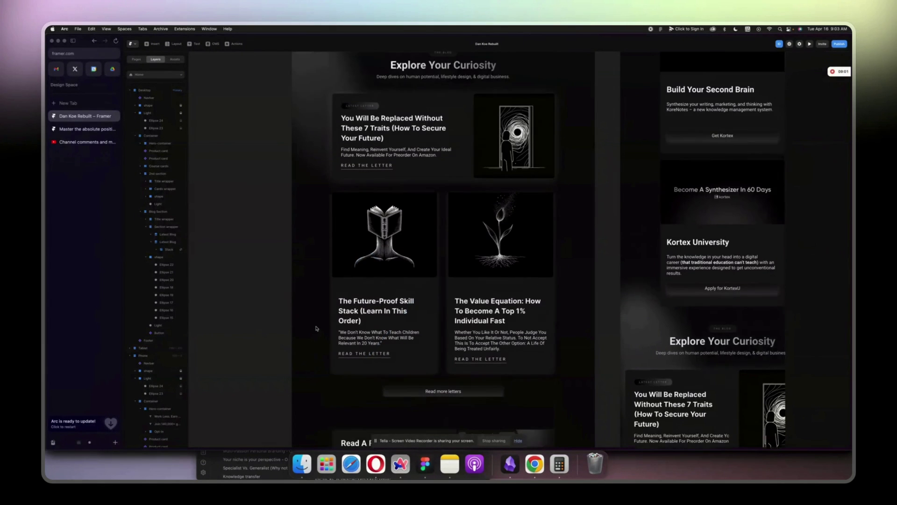
pyautogui.scroll(1, 316, 329)
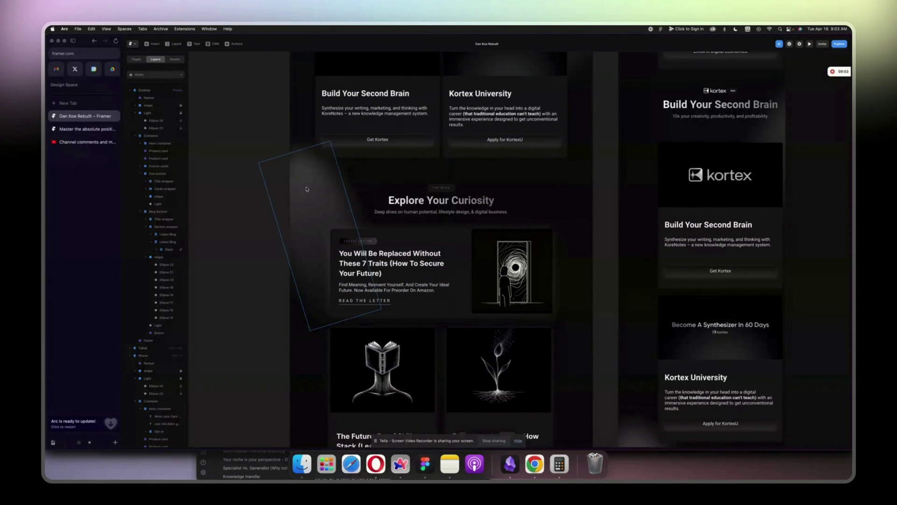
pyautogui.scroll(3, 220, 233)
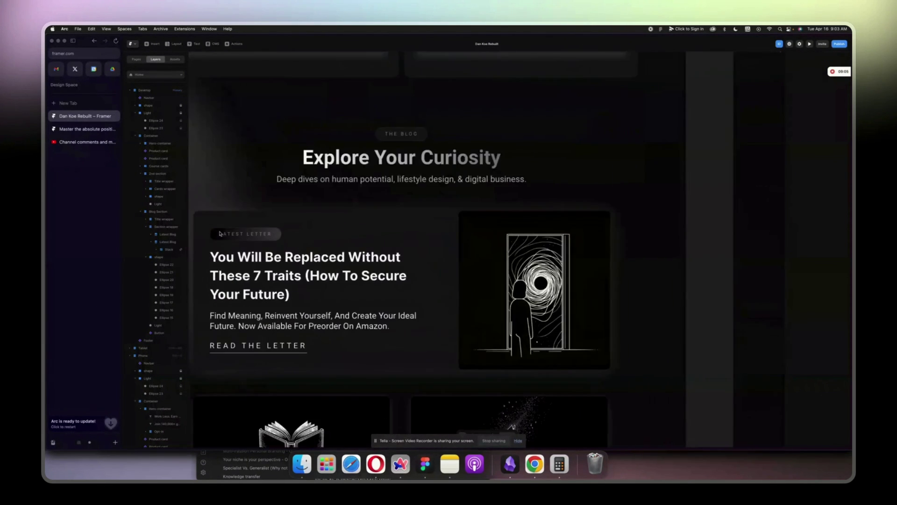
pyautogui.scroll(4, 220, 234)
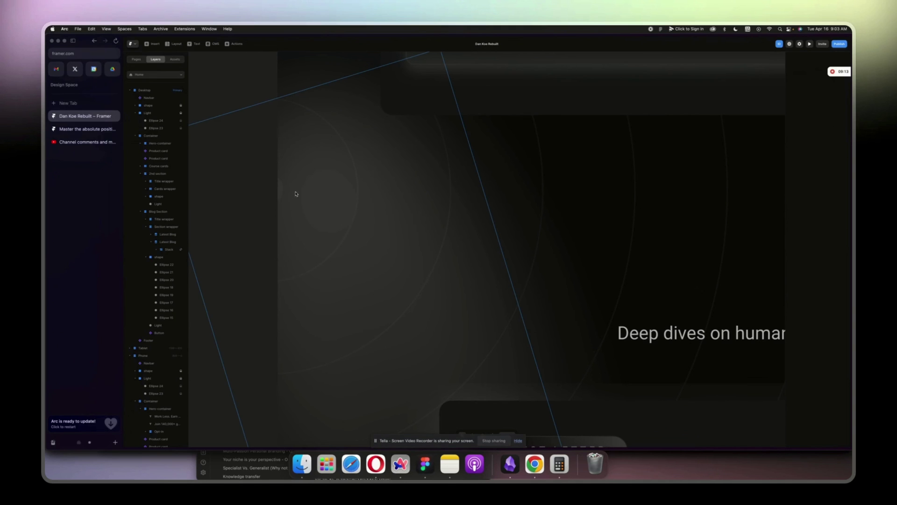
pyautogui.scroll(-5, 334, 232)
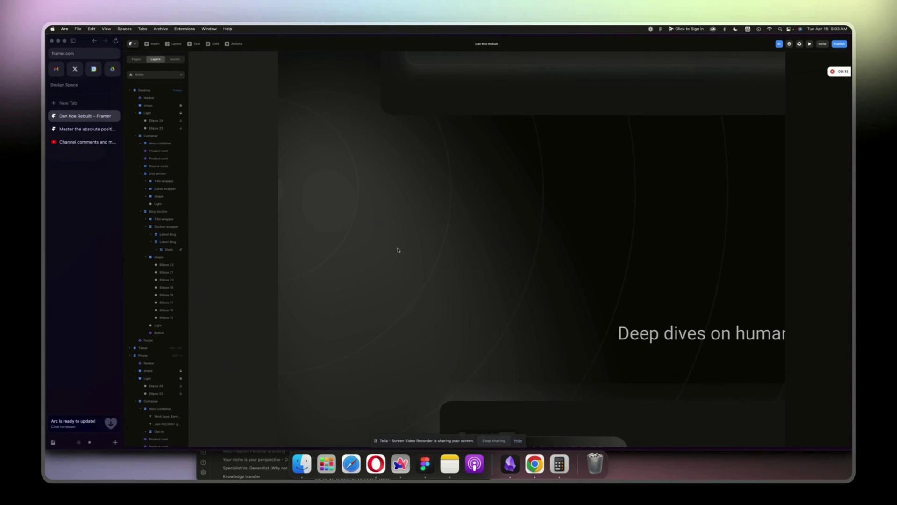
pyautogui.scroll(-6, 302, 248)
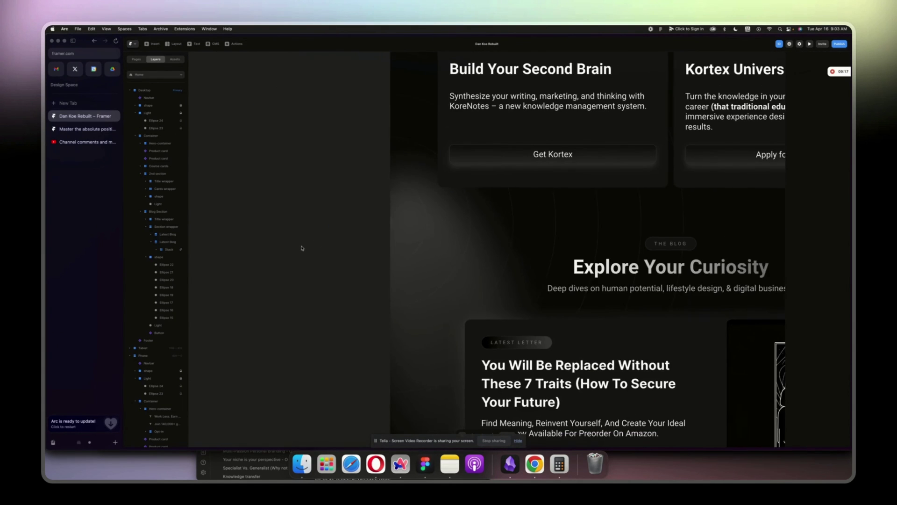
pyautogui.scroll(5, 302, 248)
pyautogui.scroll(10, 302, 248)
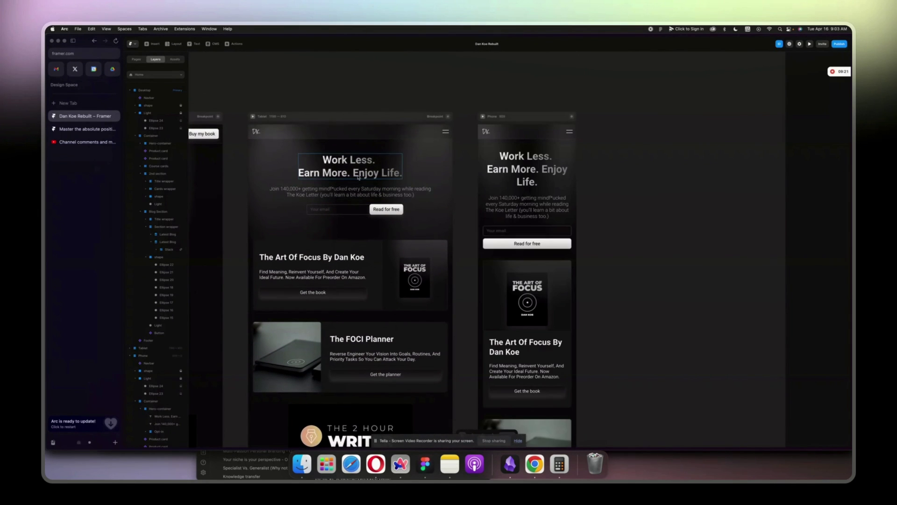
pyautogui.scroll(-6, 421, 162)
pyautogui.scroll(-4, 421, 161)
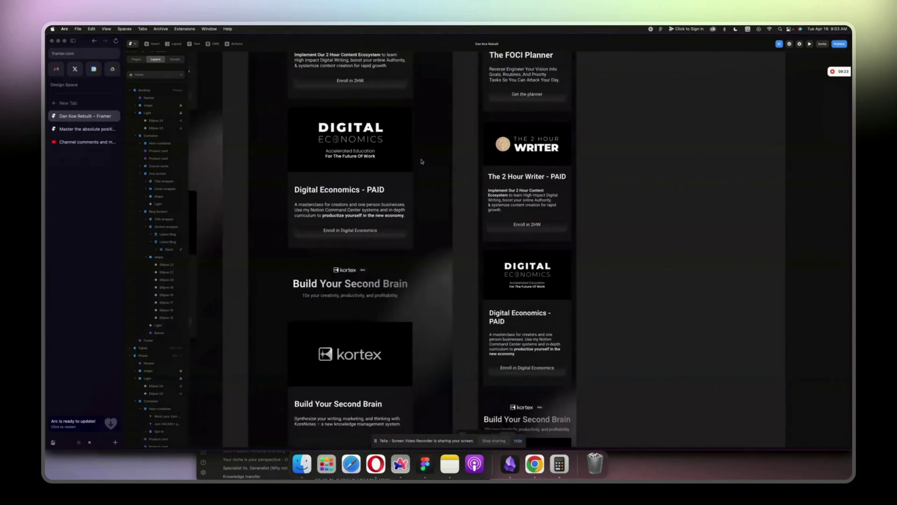
pyautogui.scroll(-8, 446, 243)
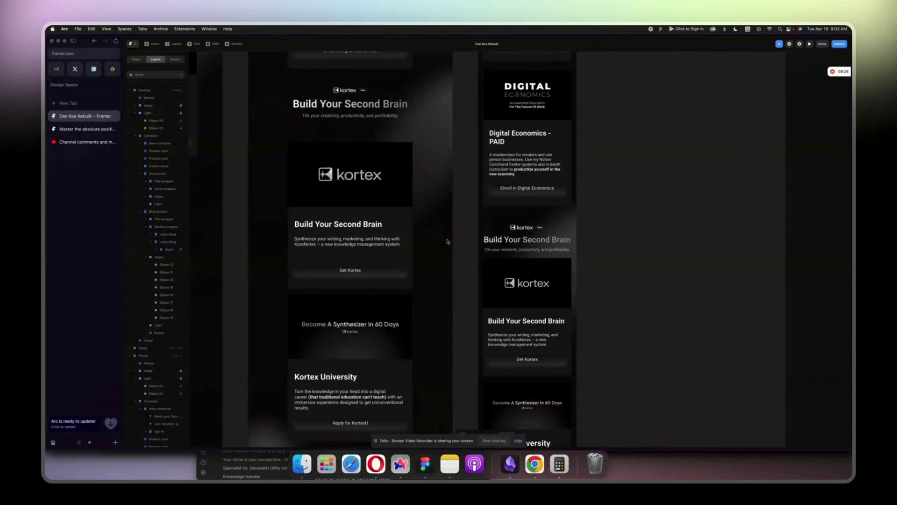
pyautogui.scroll(-10, 263, 237)
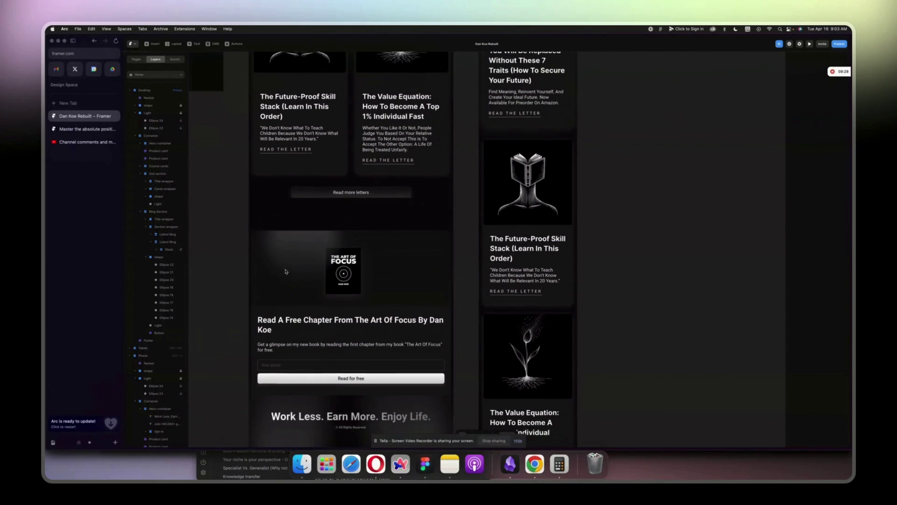
pyautogui.scroll(-3, 327, 224)
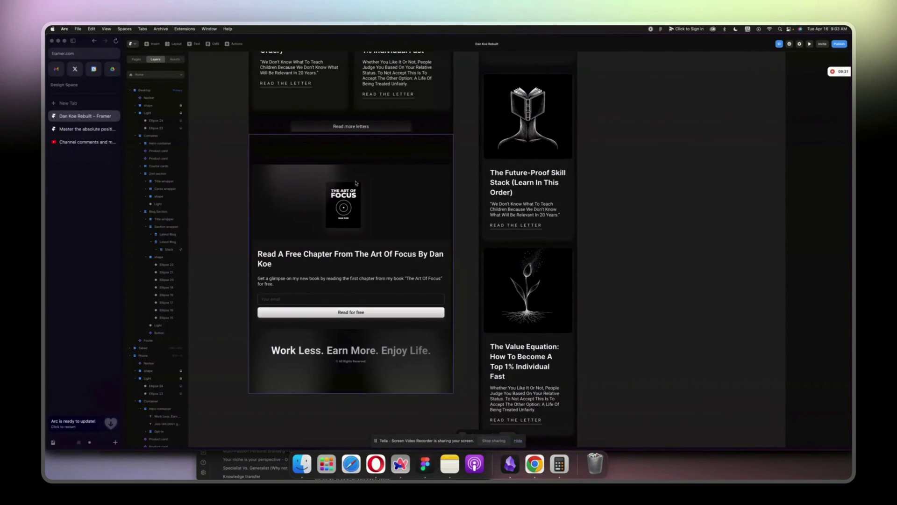
pyautogui.scroll(-2, 322, 243)
pyautogui.scroll(6, 281, 236)
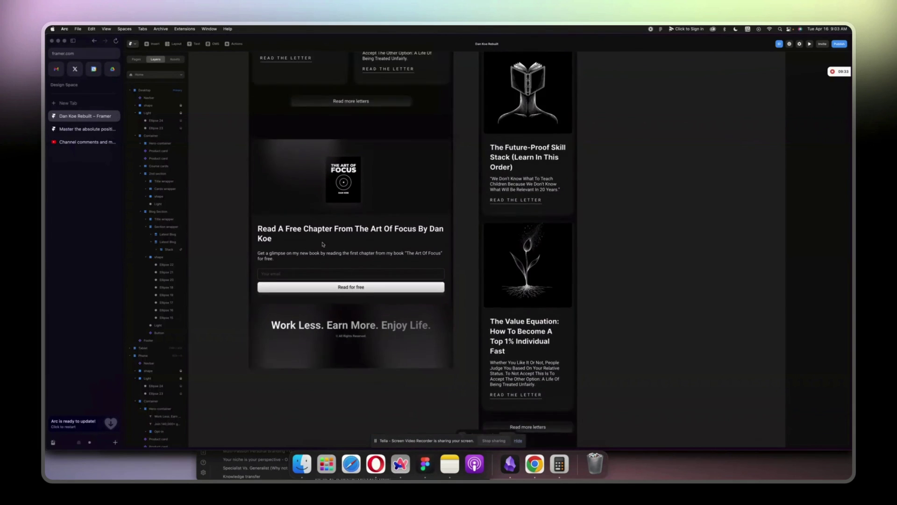
pyautogui.scroll(-5, 228, 230)
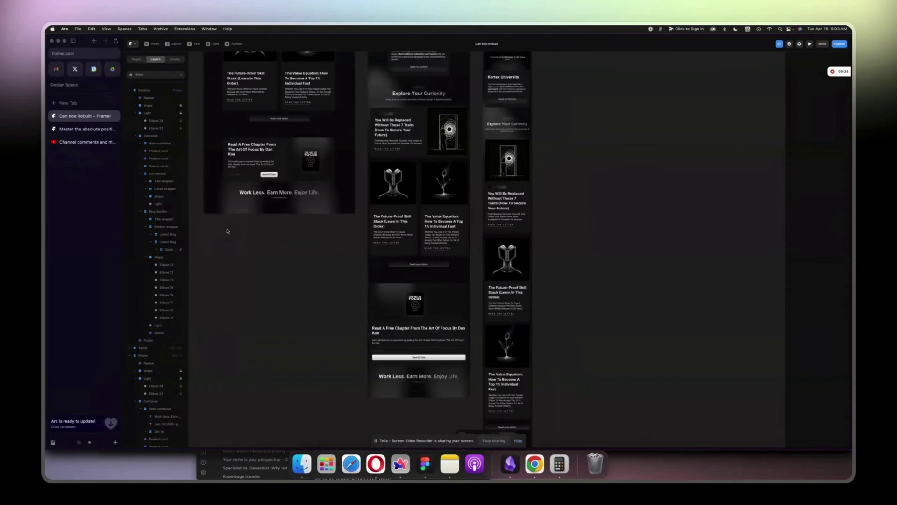
pyautogui.scroll(3, 227, 231)
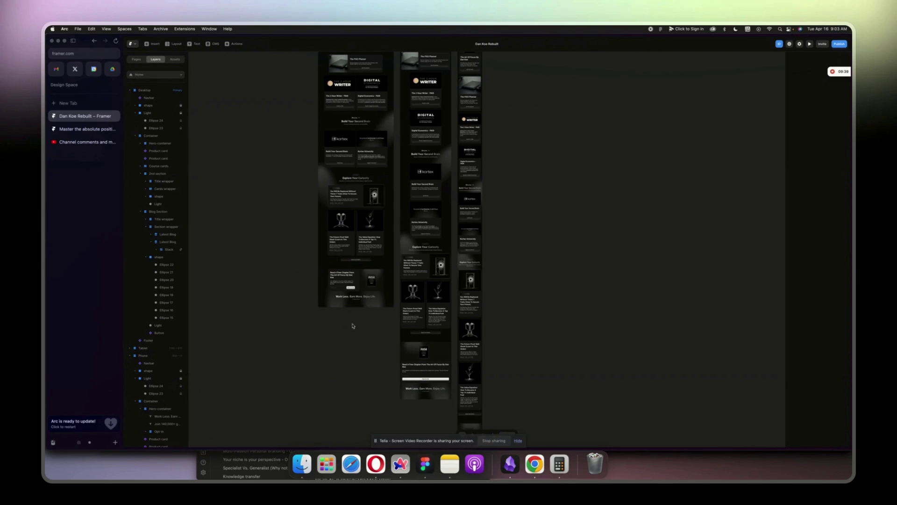
pyautogui.scroll(10, 352, 326)
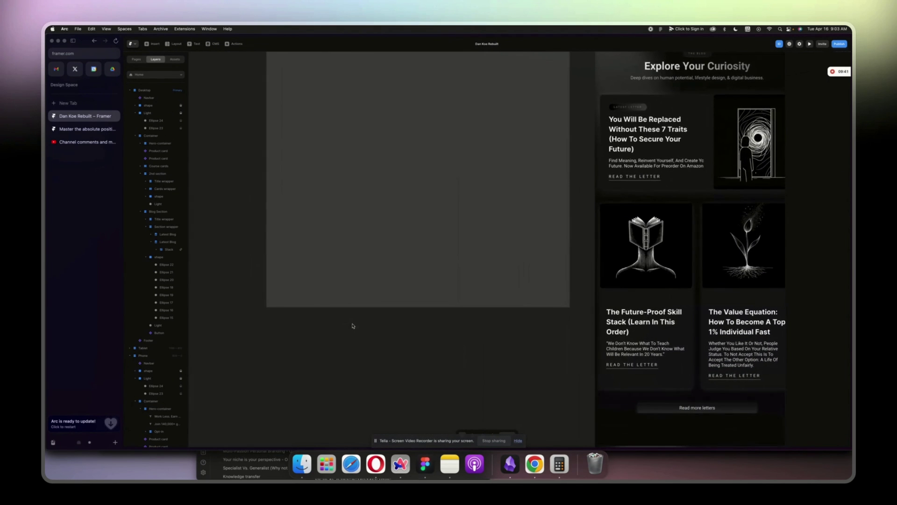
pyautogui.scroll(5, 494, 250)
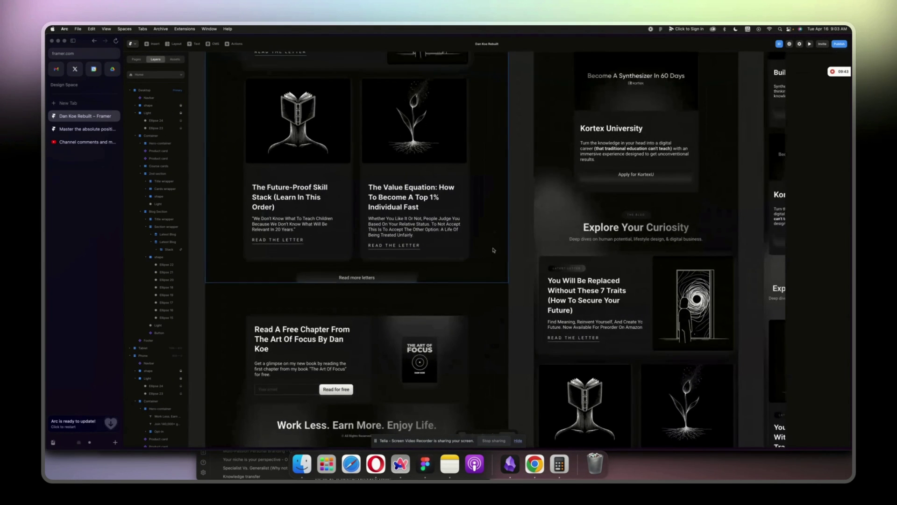
pyautogui.scroll(-10, 493, 250)
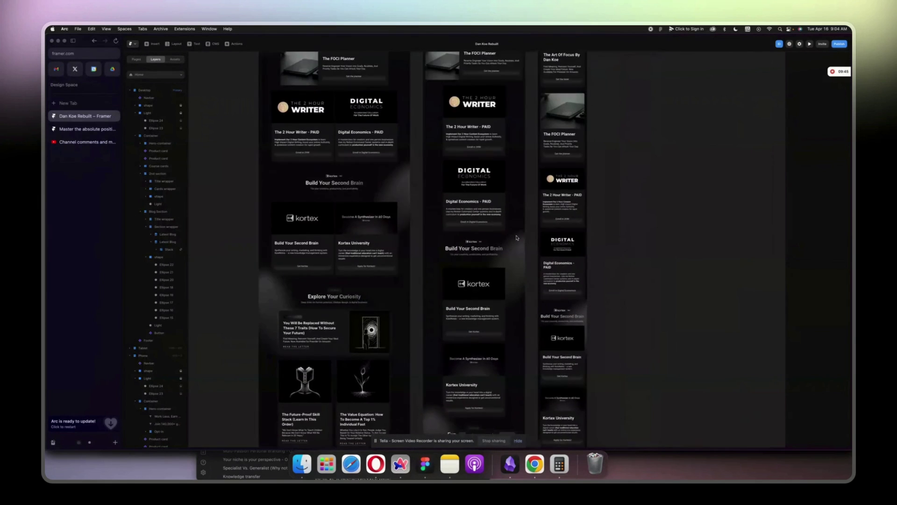
pyautogui.scroll(10, 516, 237)
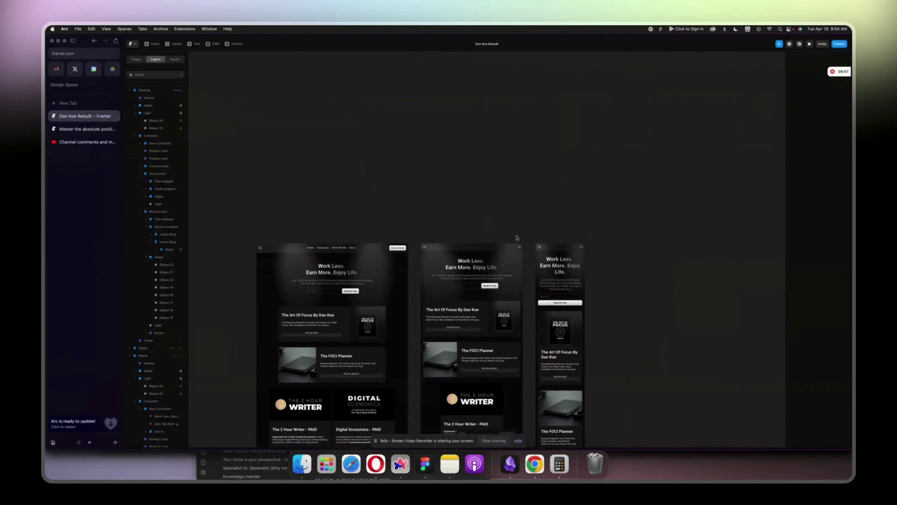
pyautogui.click(107, 145)
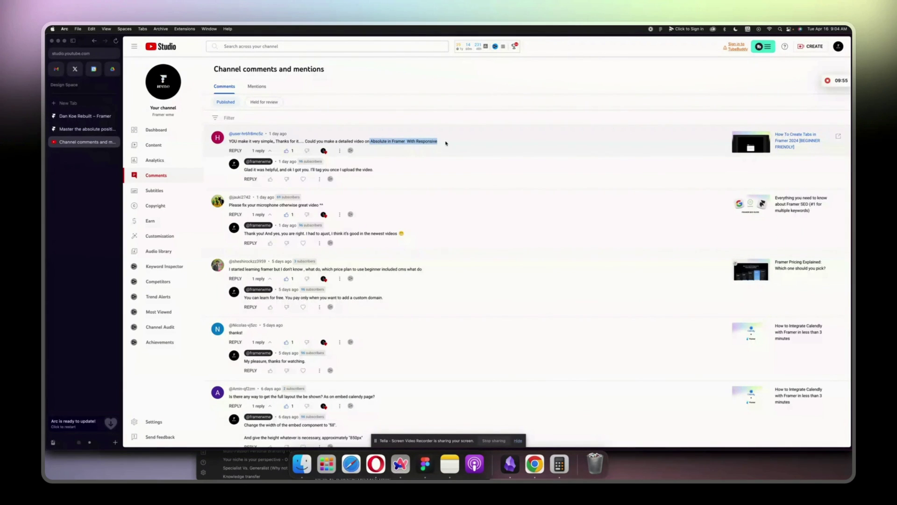
# Step: Scroll down to the comment requesting a responsive absolute-positioning video in Framer
pyautogui.scroll(-1, 444, 145)
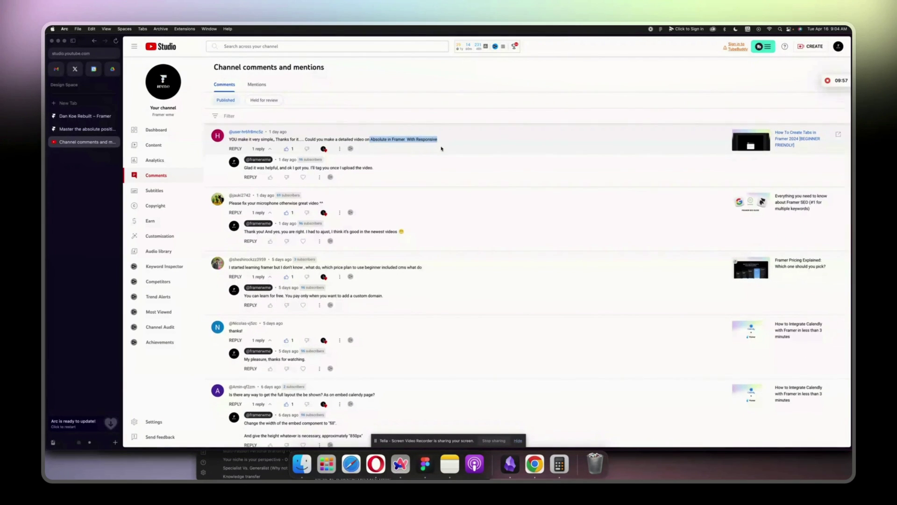